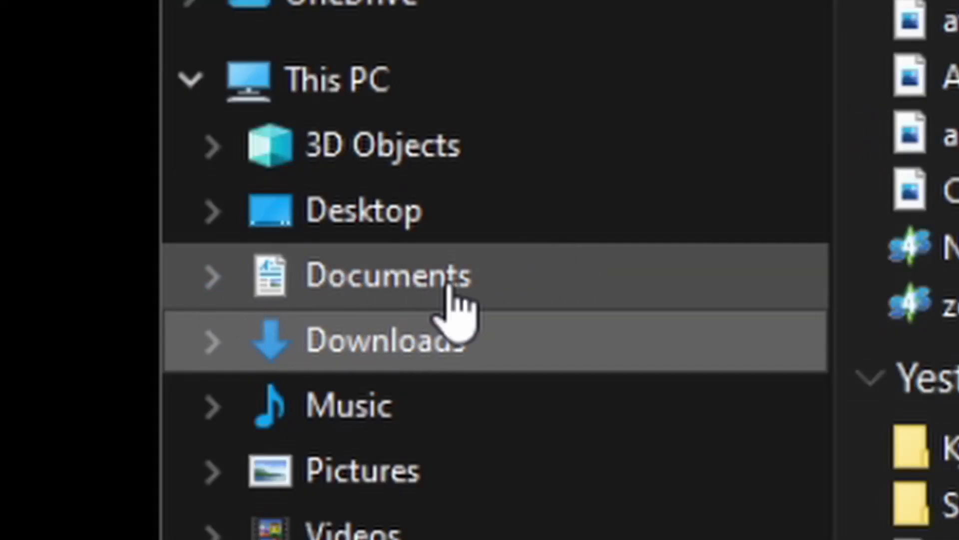
Move the NitroPanic_Tri Top package from Downloads into the Mods folder inside Documents > Sims 4 Studio.
left_click(213, 276)
scroll(227, 280, "down", 10)
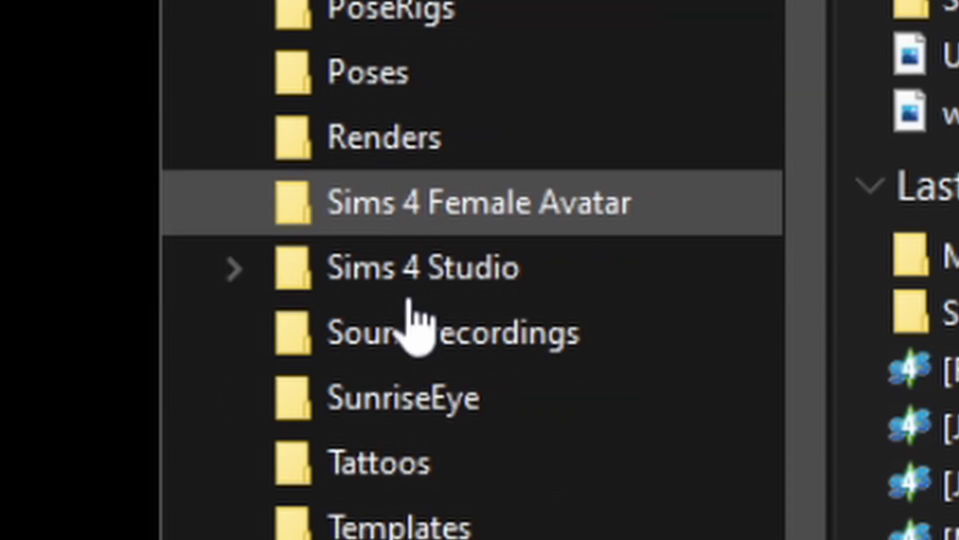
left_click(233, 134)
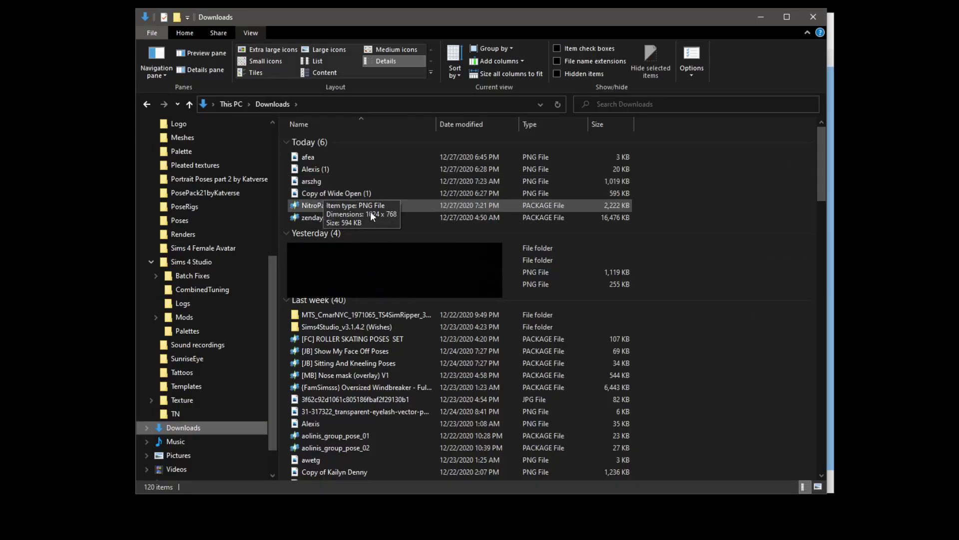
scroll(199, 294, "down", 1)
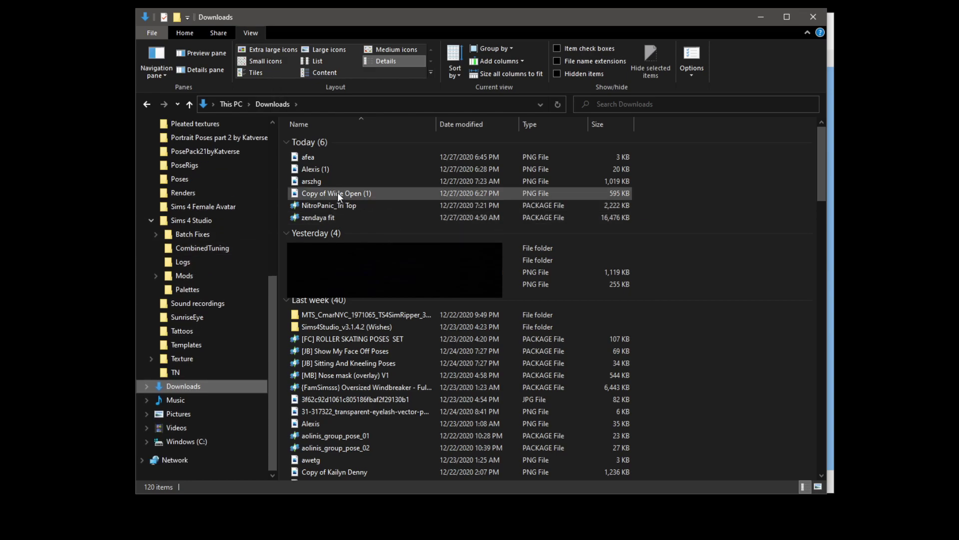
left_click_drag(352, 206, 216, 275)
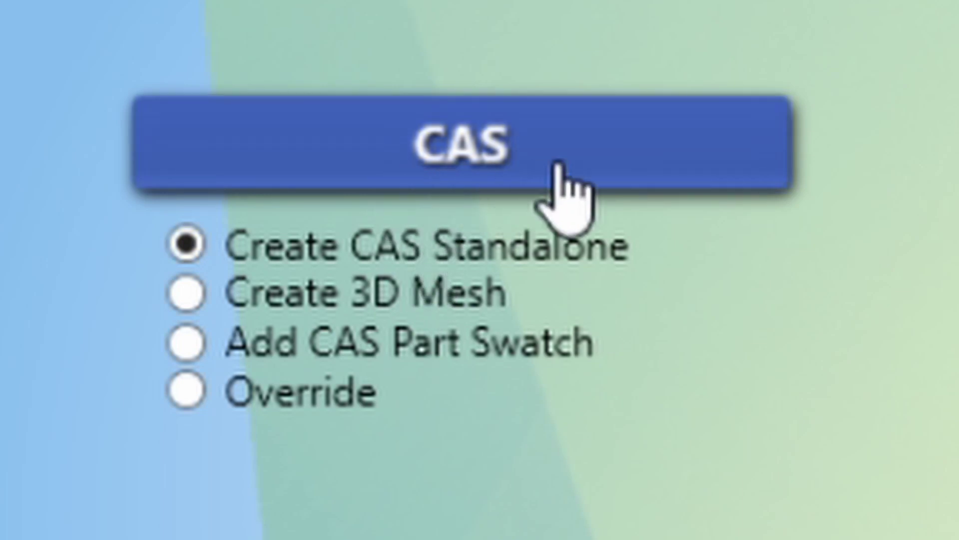
In Sims 4 Studio, start a Create CAS Standalone project from the yellow NitroPanic_Tri Top, filtering the catalog to Custom content.
left_click(580, 165)
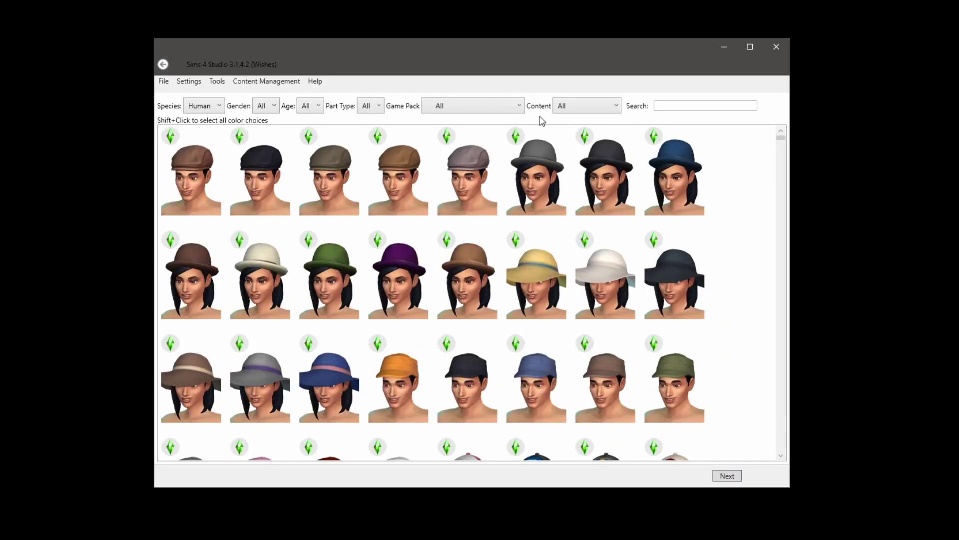
left_click(607, 113)
left_click(588, 142)
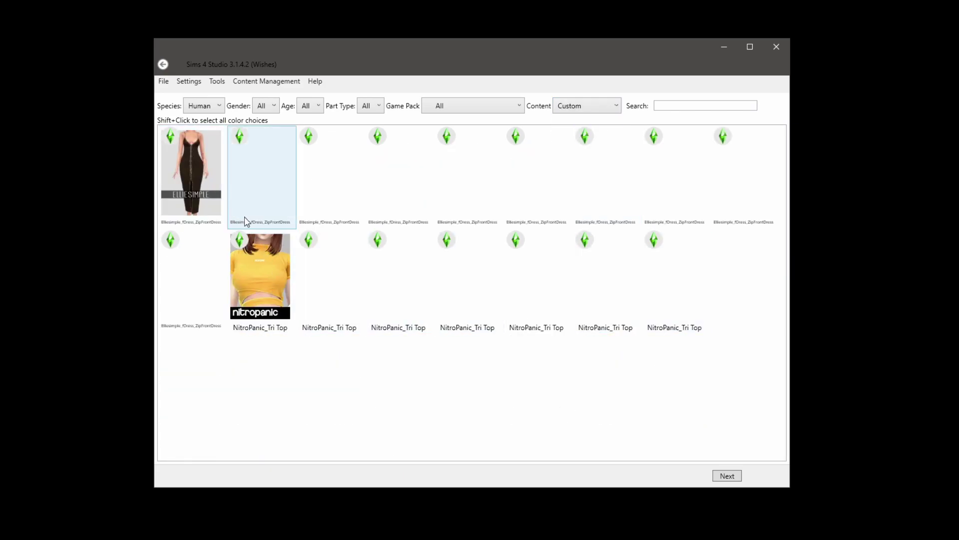
left_click(265, 304)
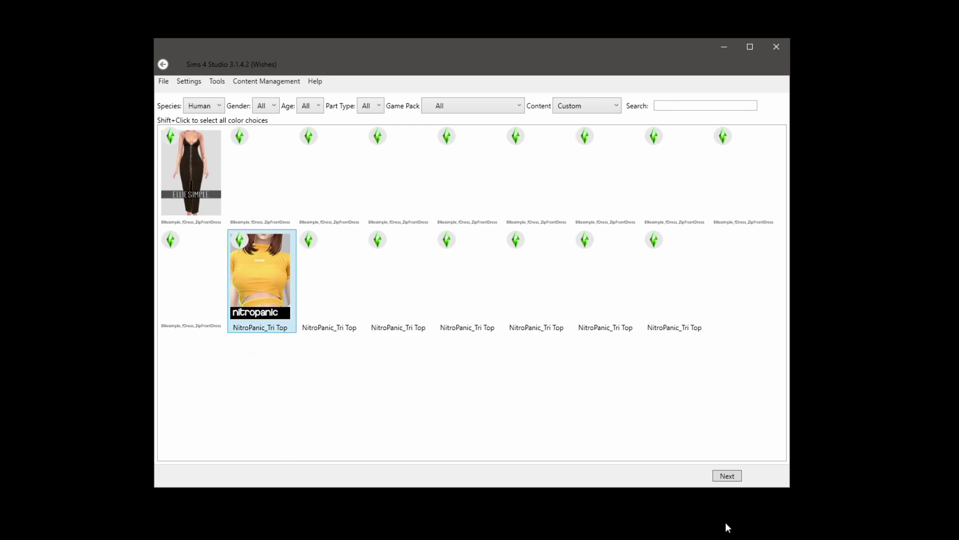
left_click(729, 477)
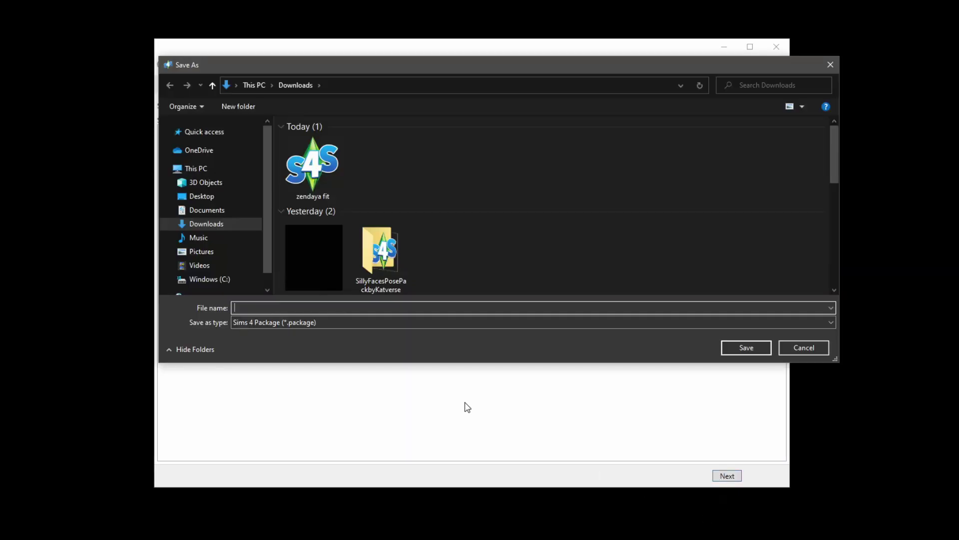
Save the new package in the OurCC folder as "whaterver you want to".
left_click(166, 132)
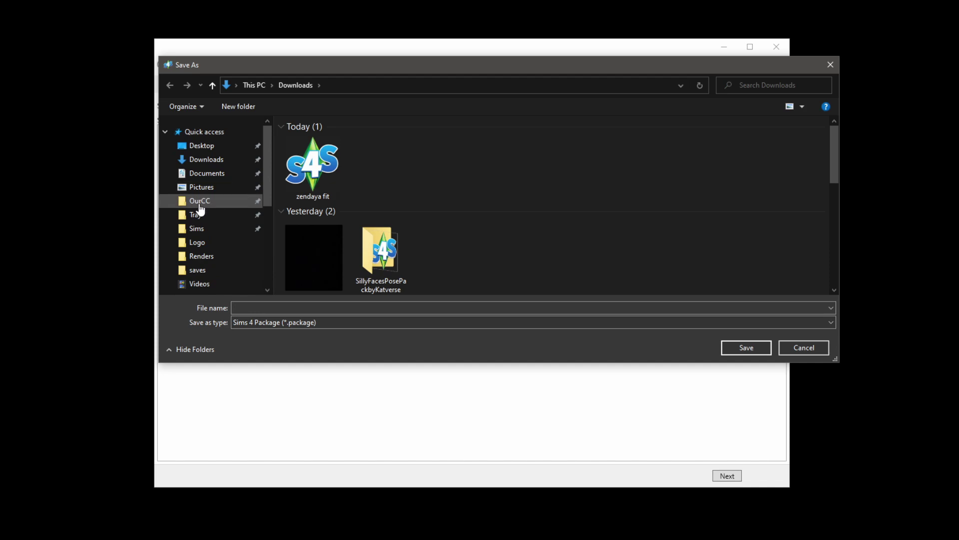
left_click(200, 201)
type("whaterver ")
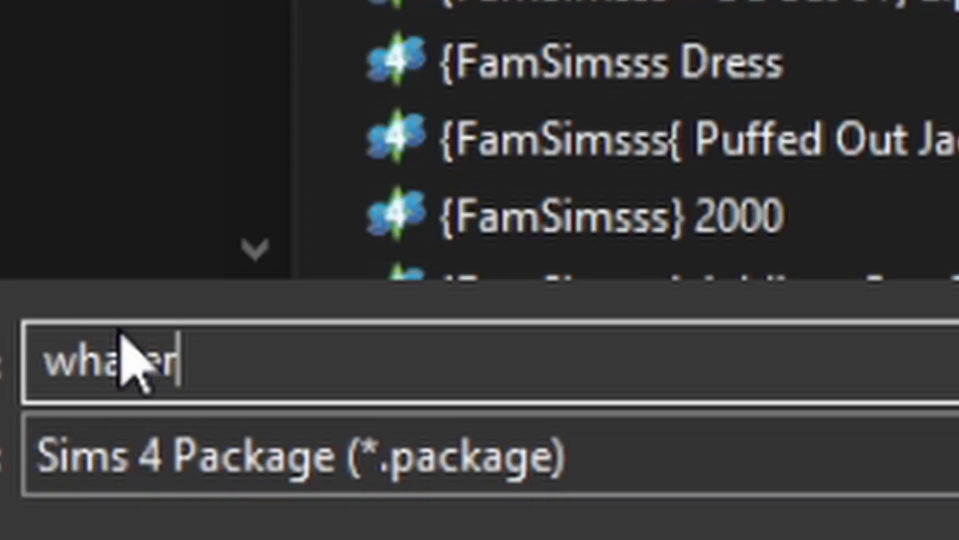
type("you want to")
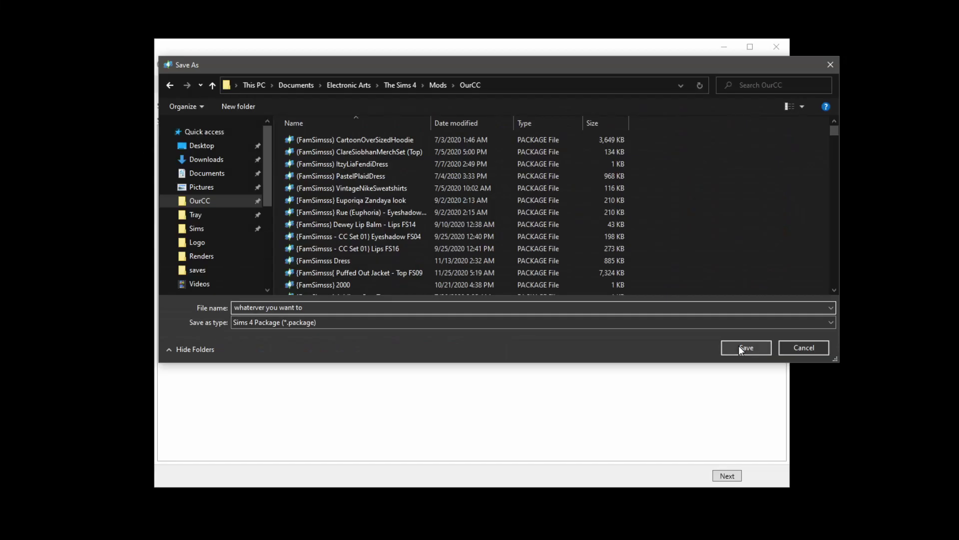
left_click(739, 346)
Export the top's diffuse texture as a PNG image.
scroll(379, 280, "up", 5)
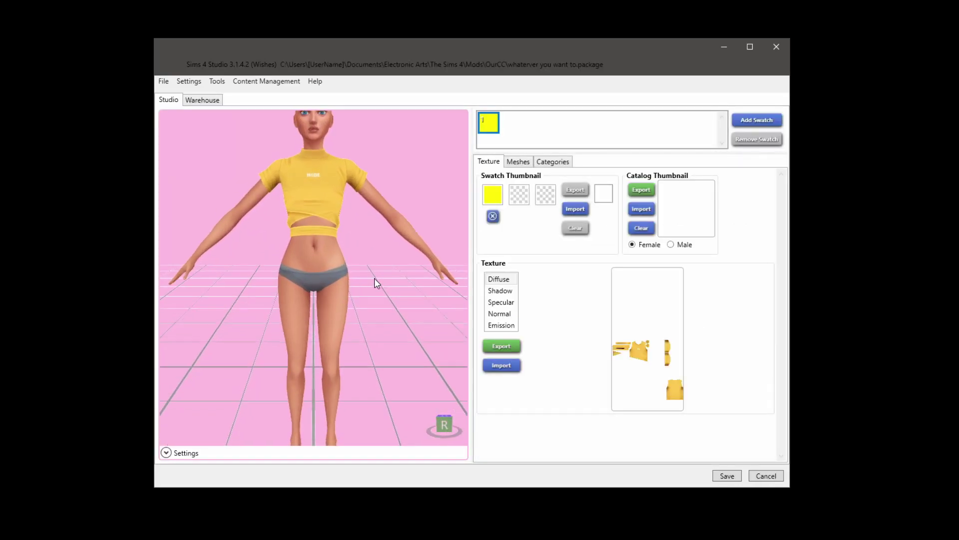
right_click_drag(585, 220, 314, 188)
left_click(525, 161)
left_click(497, 165)
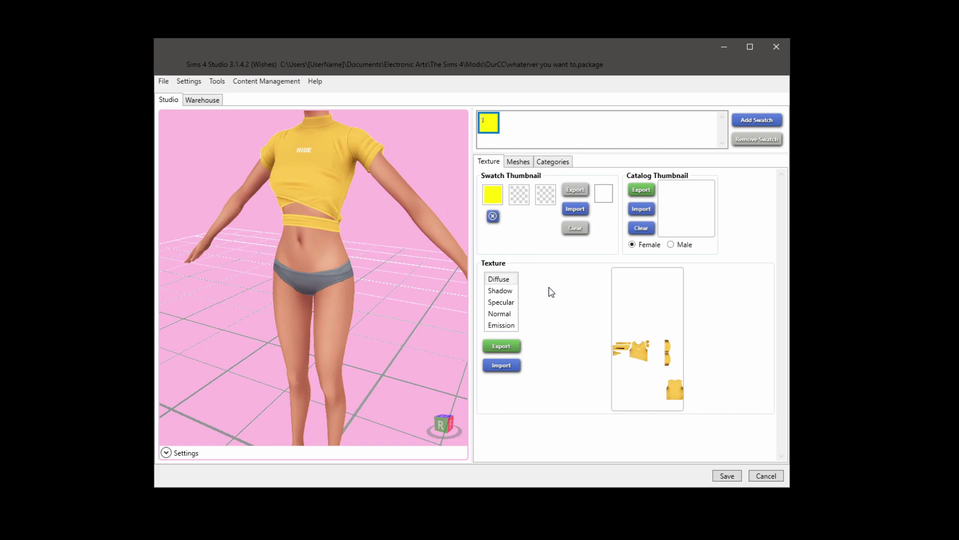
scroll(295, 220, "down", 5)
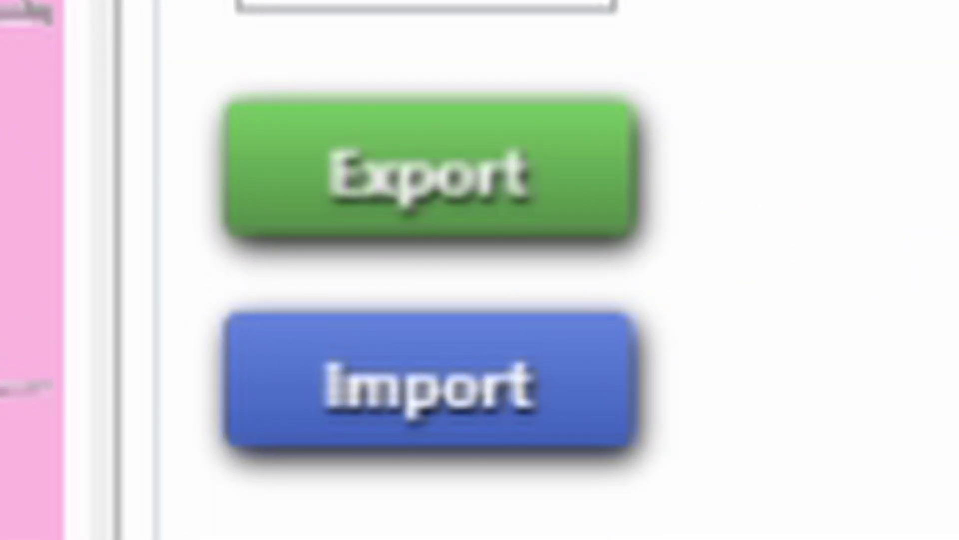
left_click(477, 165)
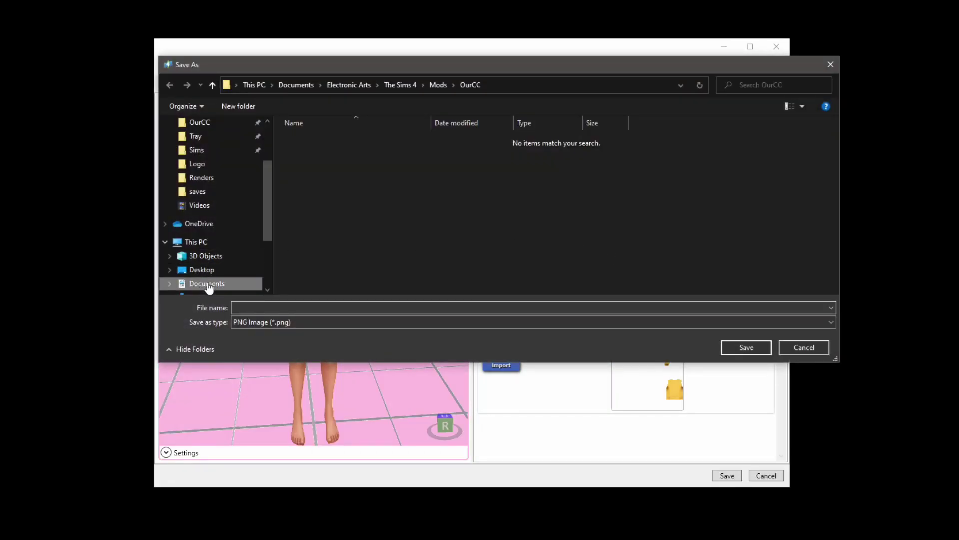
key("Escape")
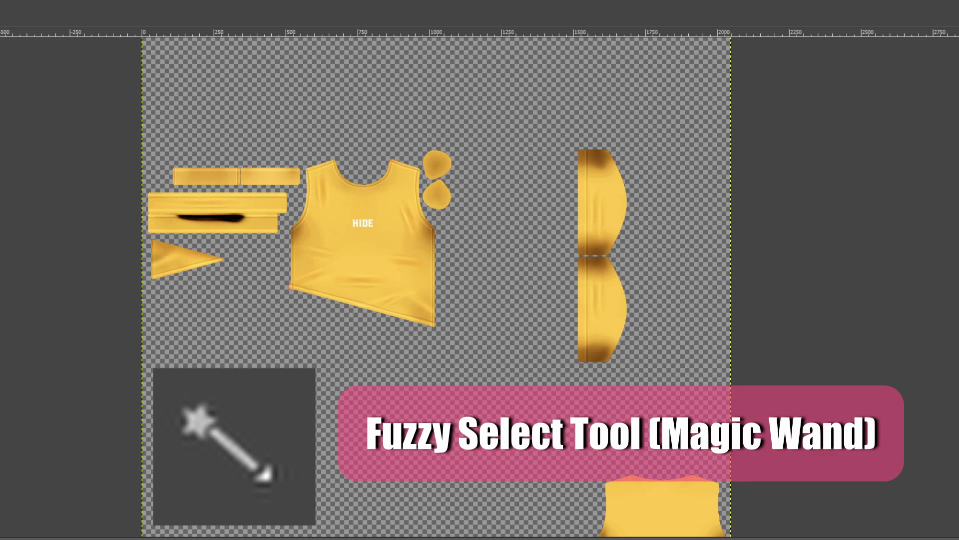
In GIMP, select the transparent background of the texture with Fuzzy Select and invert the selection to isolate the garment pieces.
left_click(460, 83)
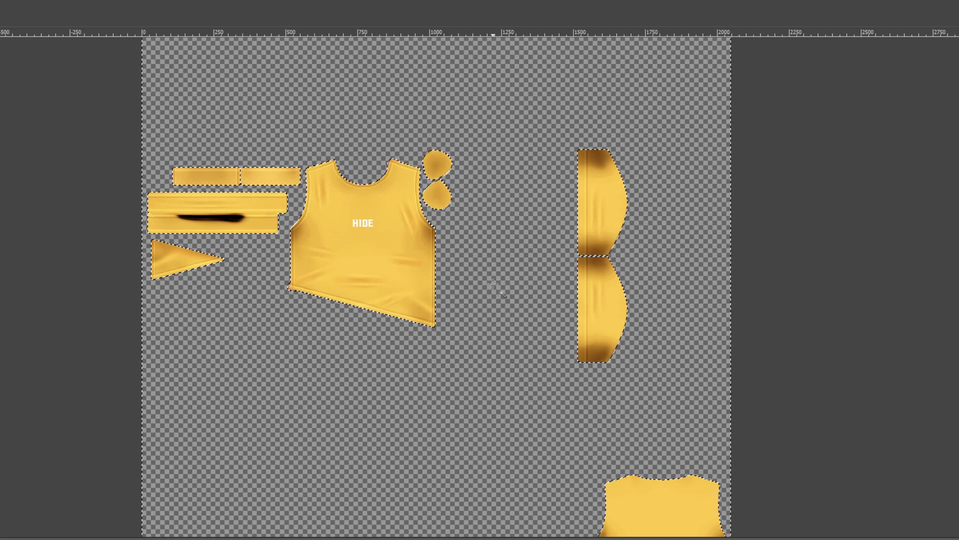
key("ctrl+i")
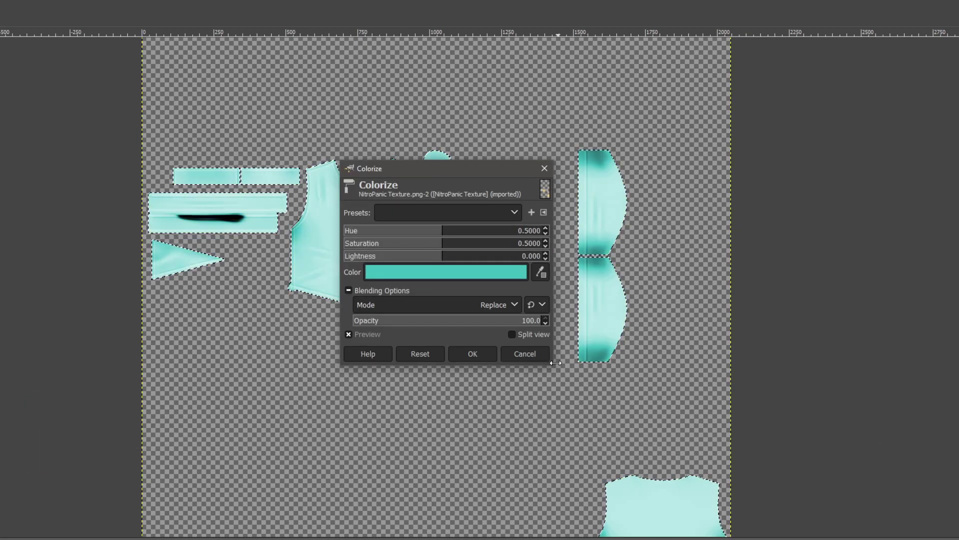
Try recoloring the selected garment pieces purple through Colorize's color picker and discard the picked color.
left_click_drag(500, 169, 800, 159)
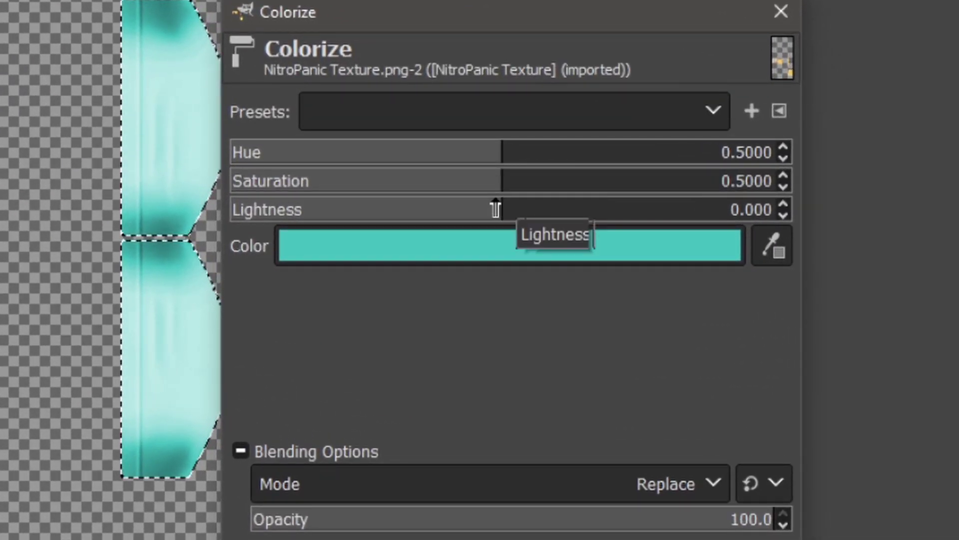
left_click(492, 253)
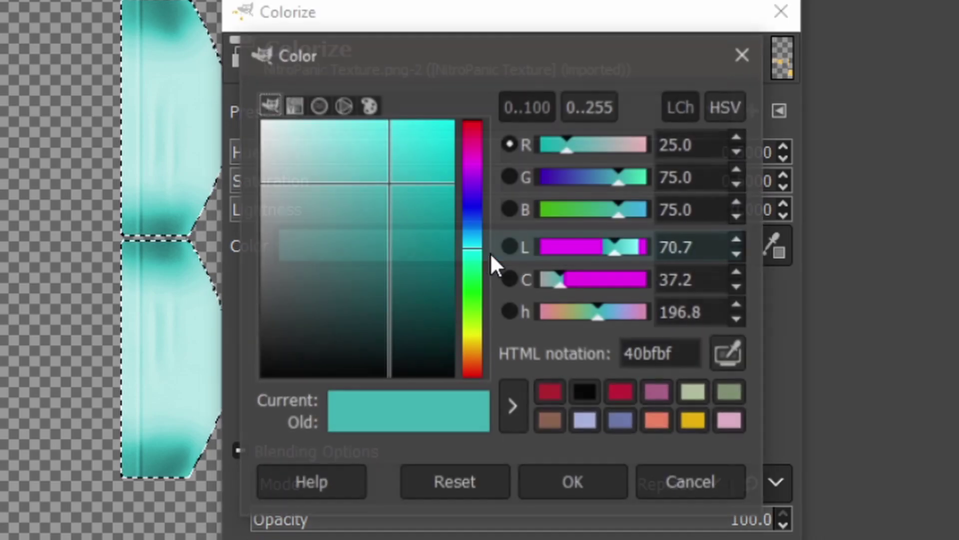
left_click(742, 54)
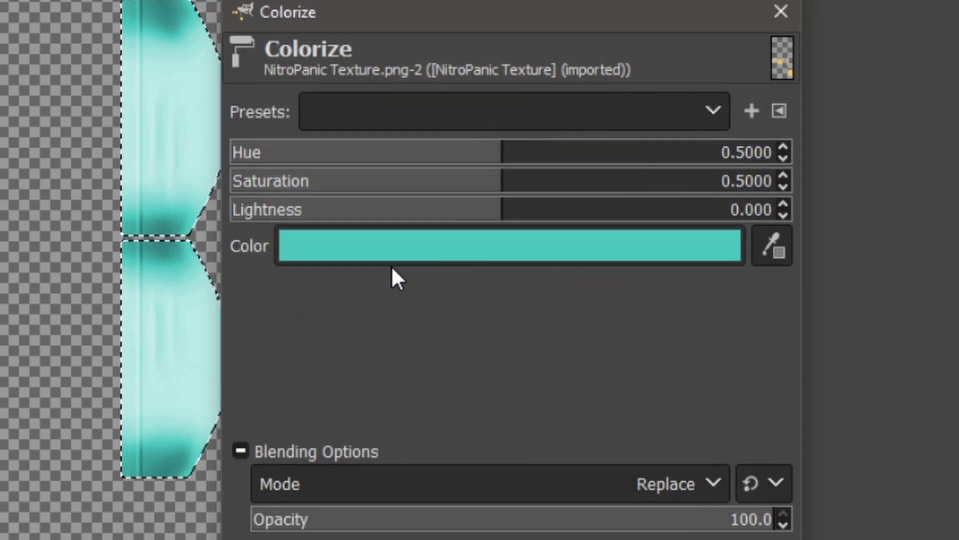
left_click(338, 255)
left_click(229, 142)
left_click(321, 170)
left_click(235, 256)
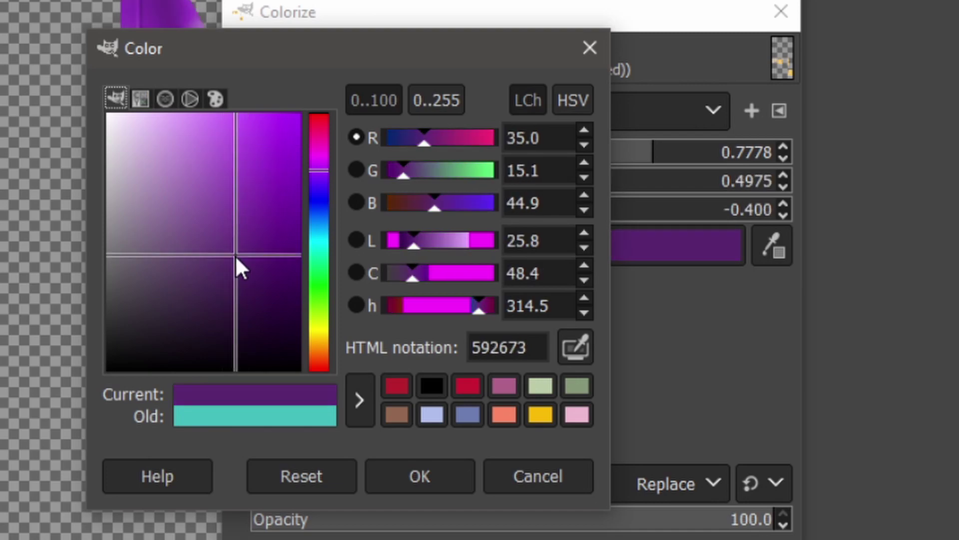
left_click(159, 146)
left_click(522, 481)
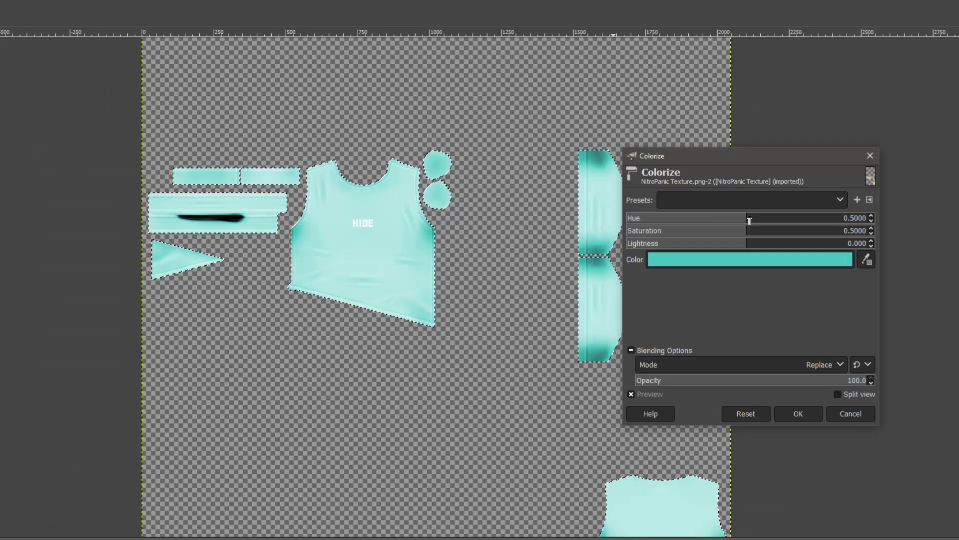
Try a green hue of 0.3532 and a magenta color from the color picker in Colorize.
left_click_drag(511, 152, 428, 152)
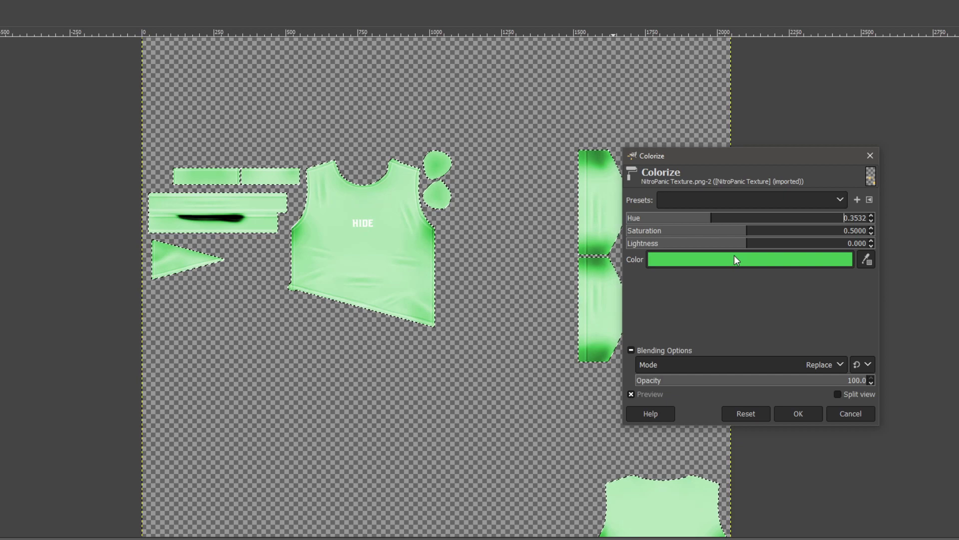
left_click(666, 261)
left_click(633, 260)
left_click(658, 228)
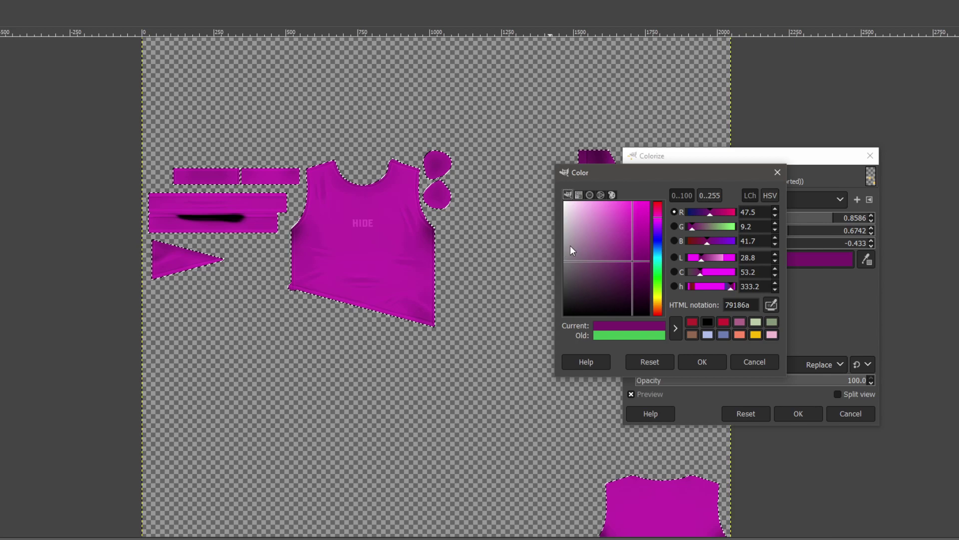
left_click(628, 232)
left_click(703, 364)
Try a Colorize lightness of -1.000 on the garment pieces and cancel the recolor.
left_click_drag(797, 220, 698, 306)
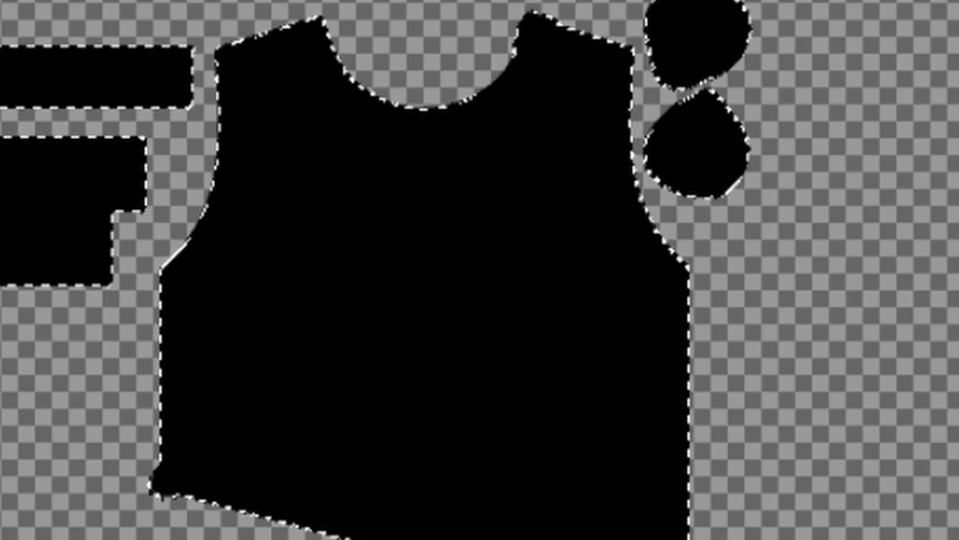
left_click_drag(799, 220, 717, 245)
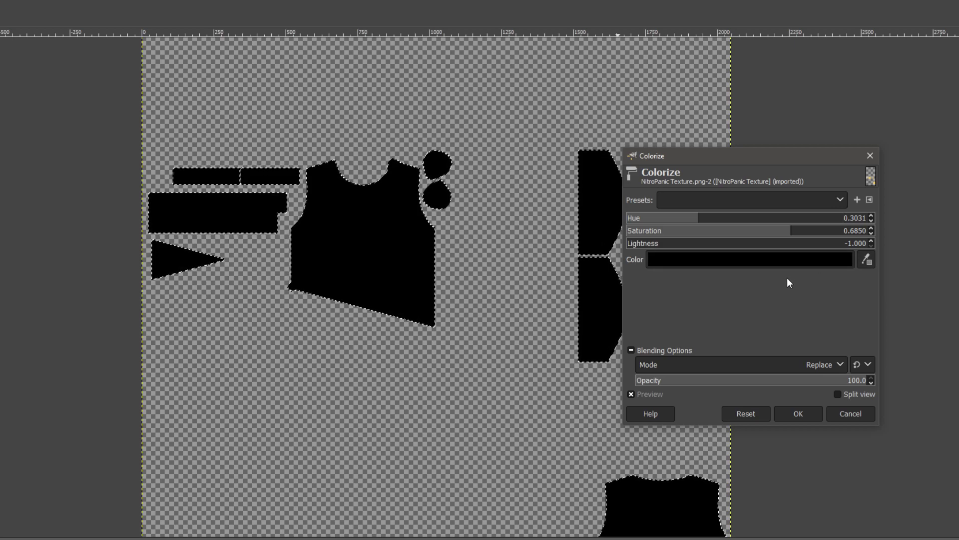
left_click(860, 411)
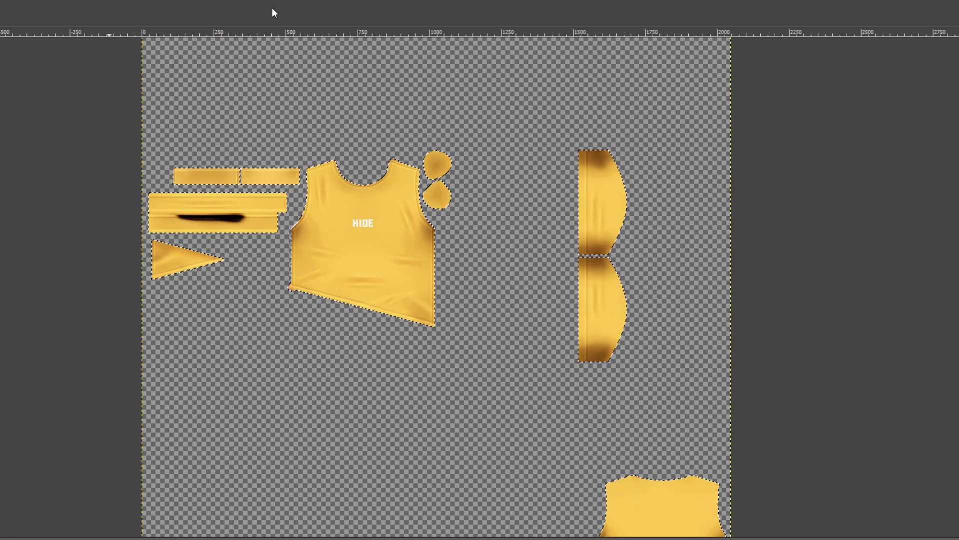
Try painting the shirt front and neighboring pieces solid red with a large brush, testing undo and redo before reverting the paint.
mouse_move(340, 310)
left_mouse_down()
mouse_move(240, 229)
mouse_move(246, 122)
left_mouse_up()
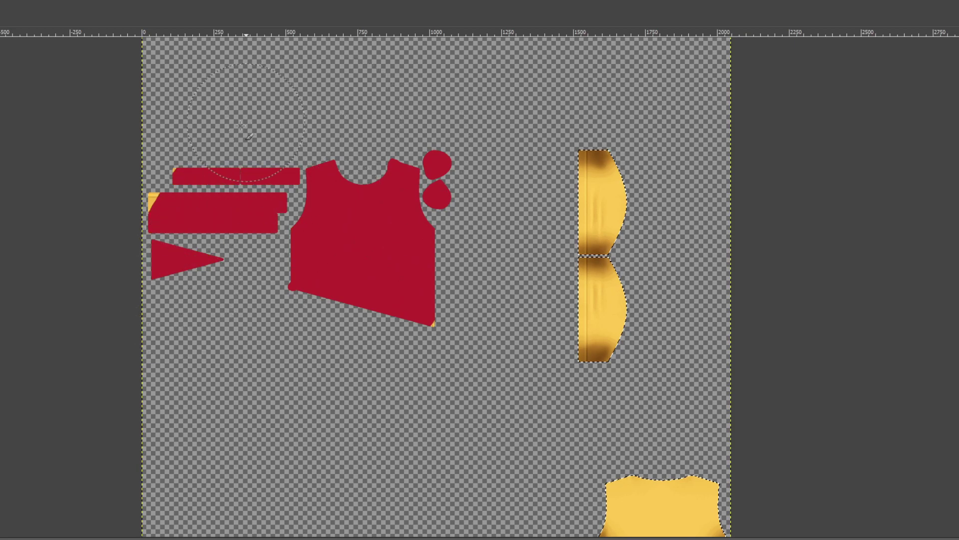
left_click_drag(424, 155, 396, 428)
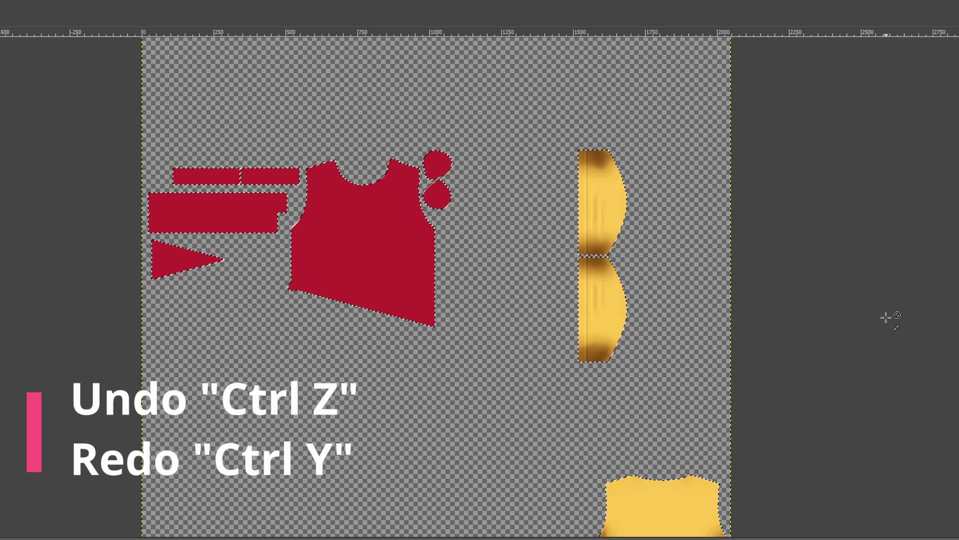
key("ctrl+z")
key("ctrl+y")
key("ctrl+z")
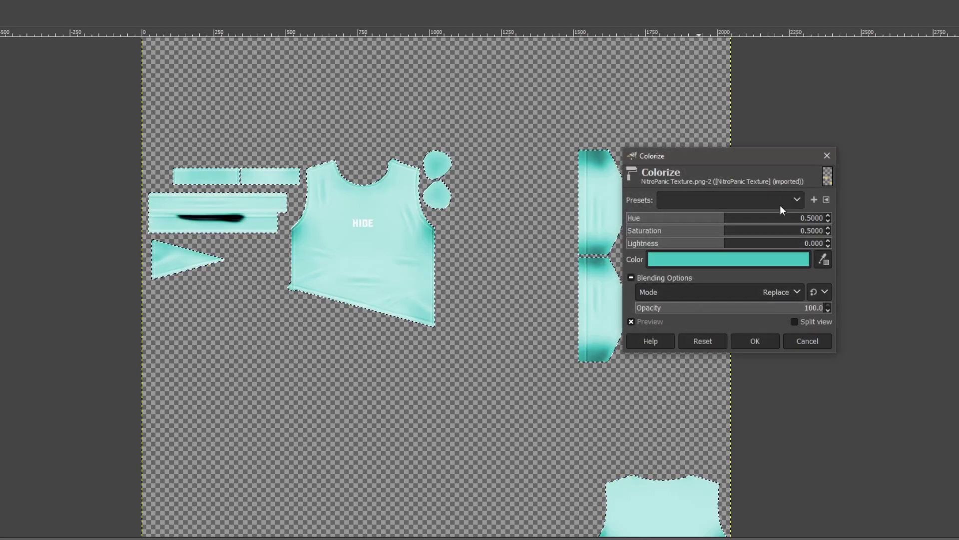
Colorize the selected garment pieces teal with hue 0.5000, saturation 0.5000 and lightness 0.000.
left_click_drag(700, 153, 598, 140)
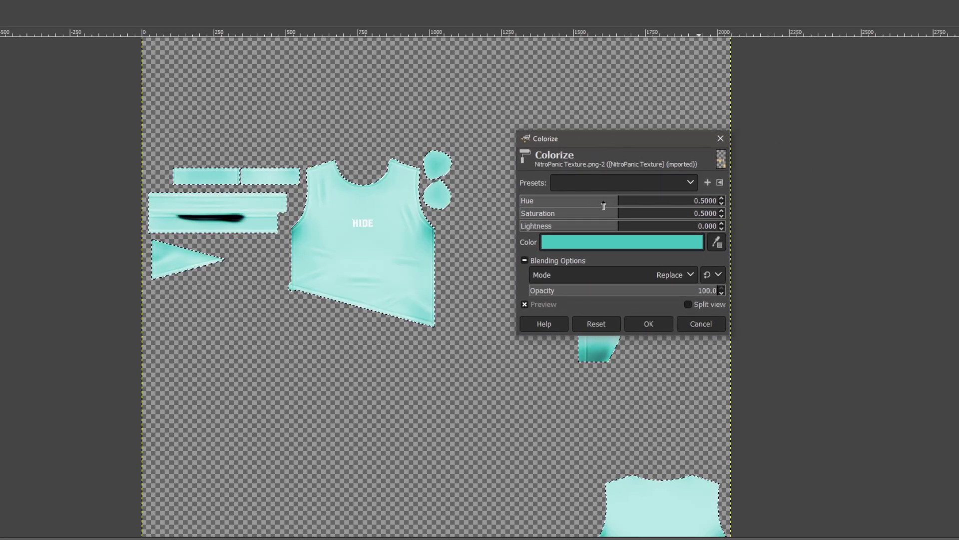
left_click(646, 323)
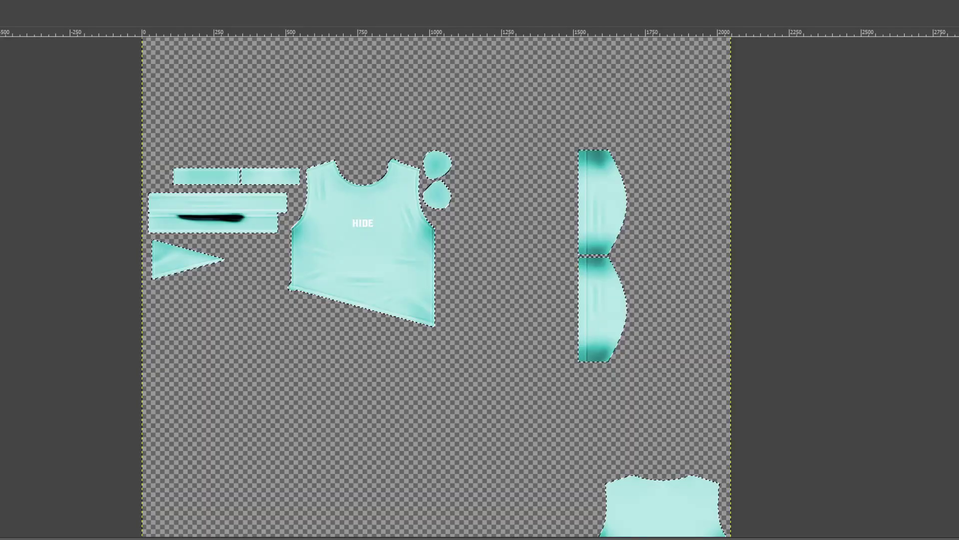
Paint over the white HIDE lettering on the shirt front with the surrounding light teal using a small brush.
scroll(405, 240, "up", 2, "ctrl")
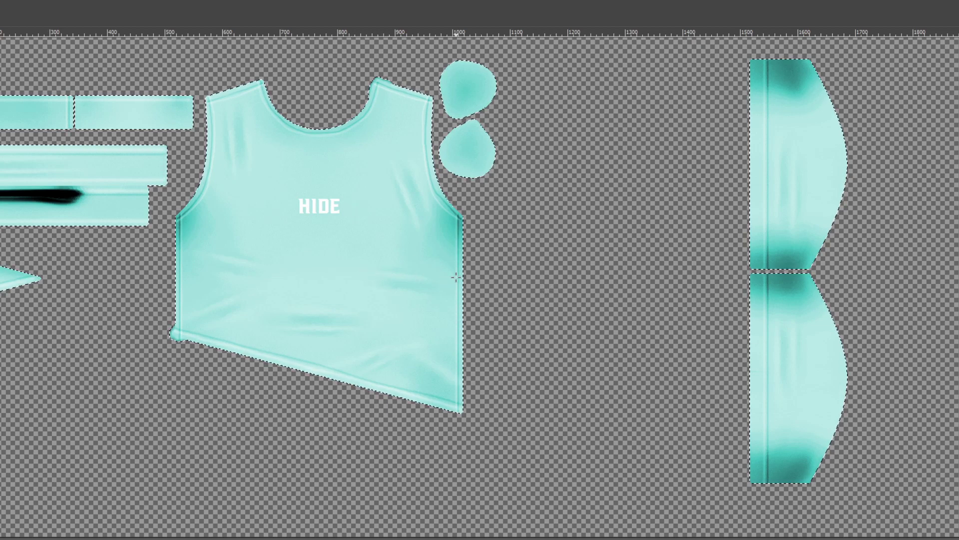
key("b")
scroll(699, 249, "up", 2)
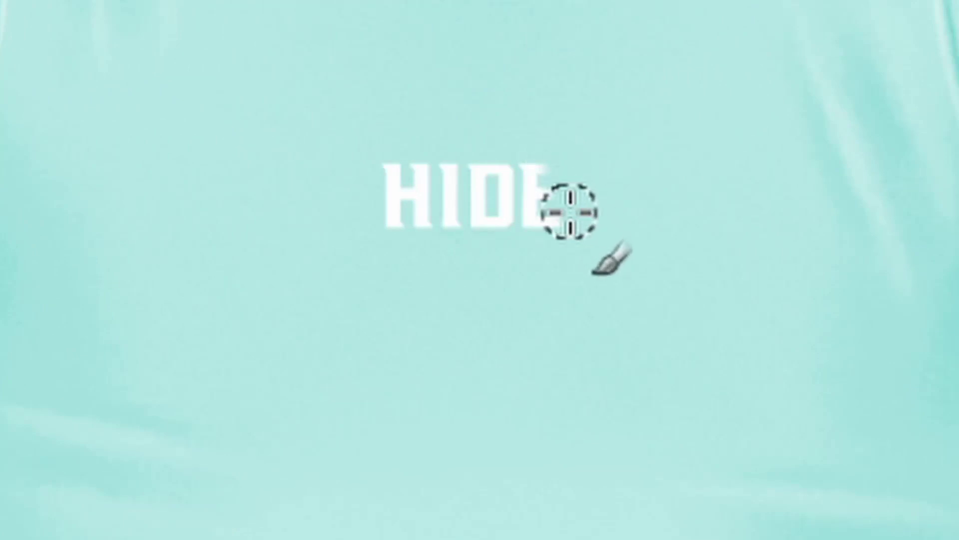
mouse_move(570, 211)
left_mouse_down()
mouse_move(555, 160)
mouse_move(478, 227)
mouse_move(436, 230)
mouse_move(415, 146)
mouse_move(398, 170)
left_mouse_up()
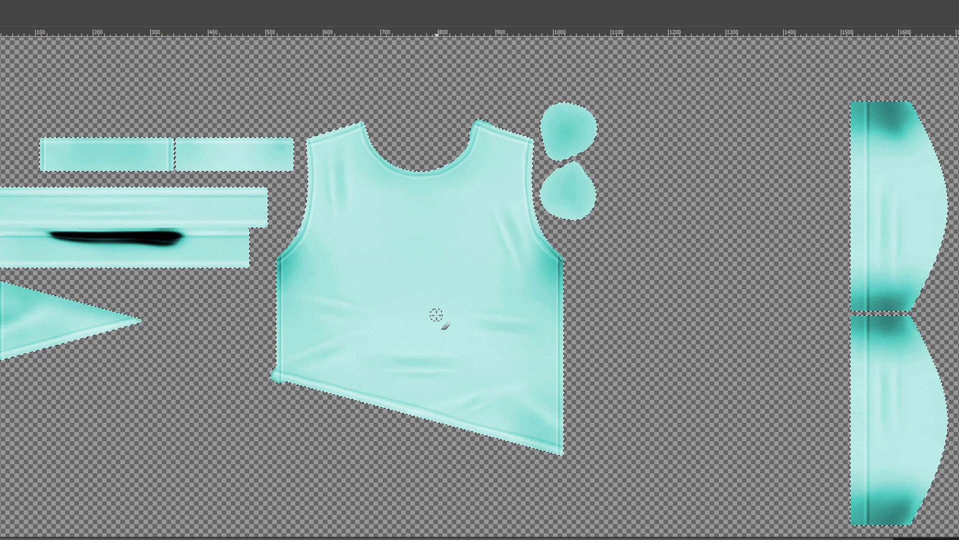
scroll(436, 314, "down", 2, "ctrl")
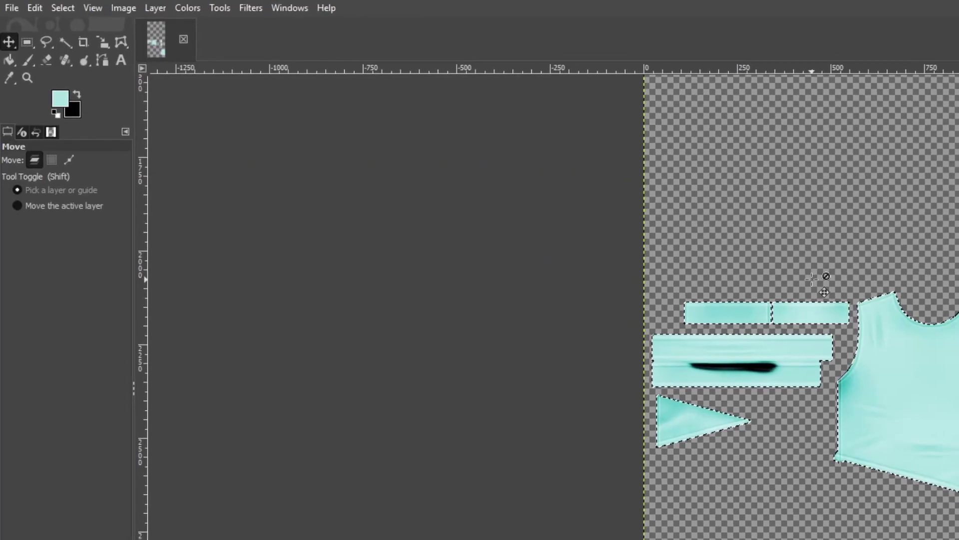
Start exporting the recolored texture to the Documents folder under the name Texture Tutorual.png.
left_click(12, 8)
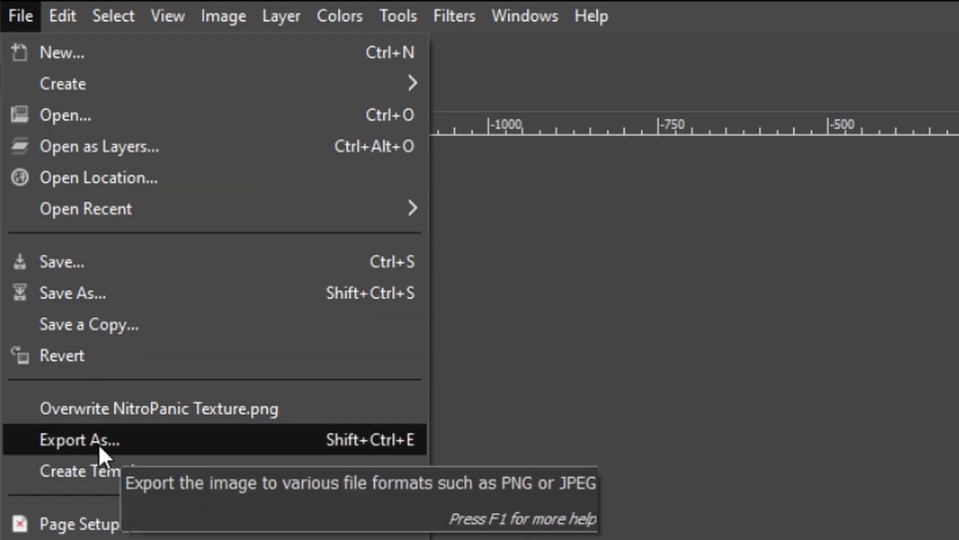
left_click(135, 442)
left_click(164, 30)
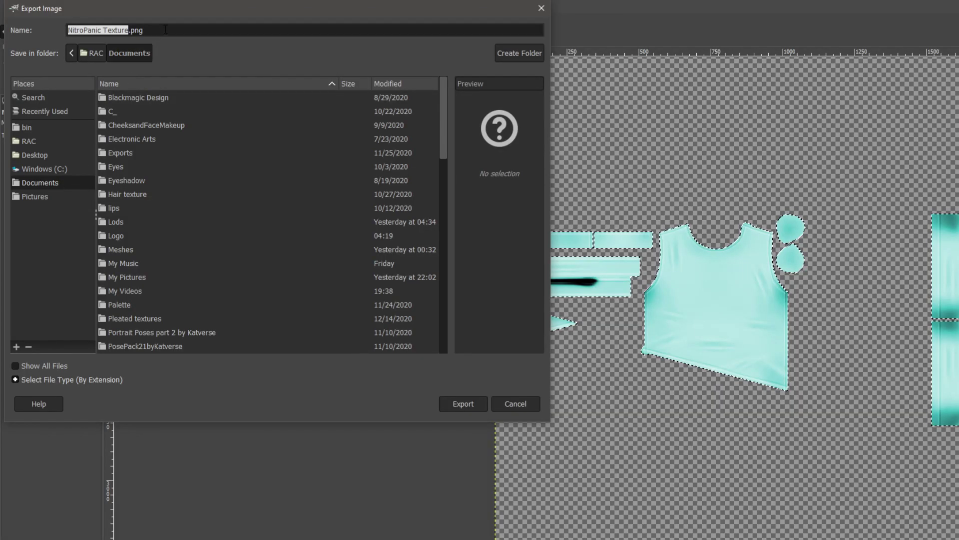
triple_click(165, 30)
type("Texture Tutorual")
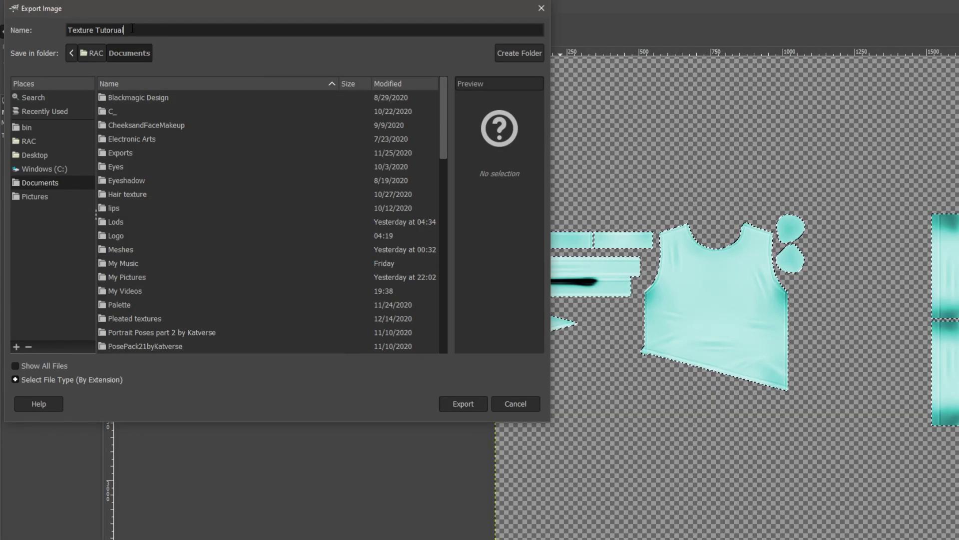
type(".png")
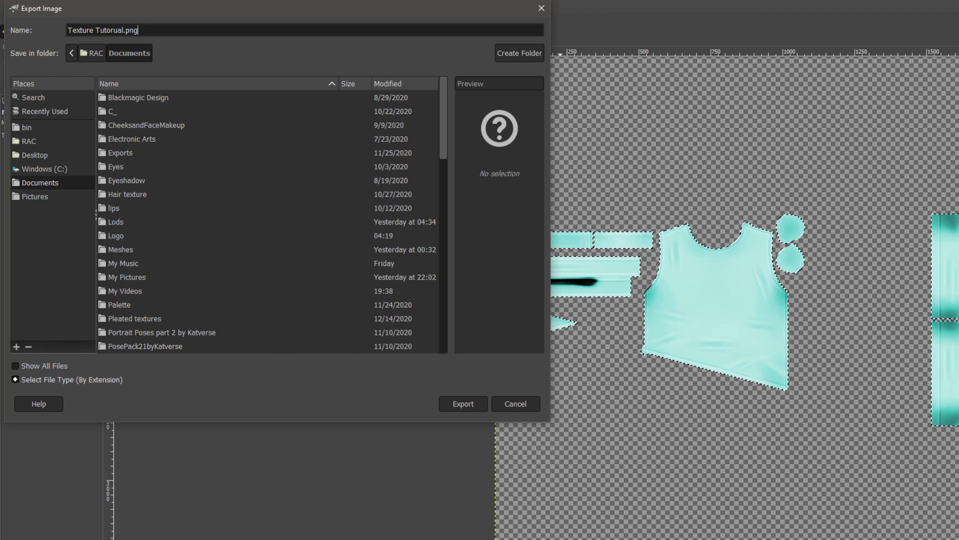
Shorten the export name to Texture Tut.png and export the image with the preset PNG options.
left_click(124, 30)
key("BackSpace")
key("BackSpace")
key("BackSpace")
key("BackSpace")
key("BackSpace")
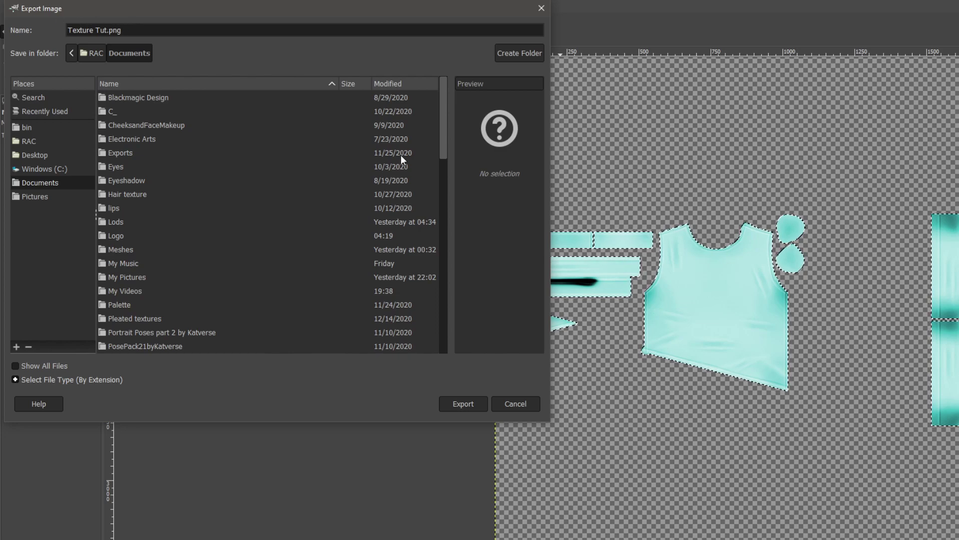
left_click(458, 402)
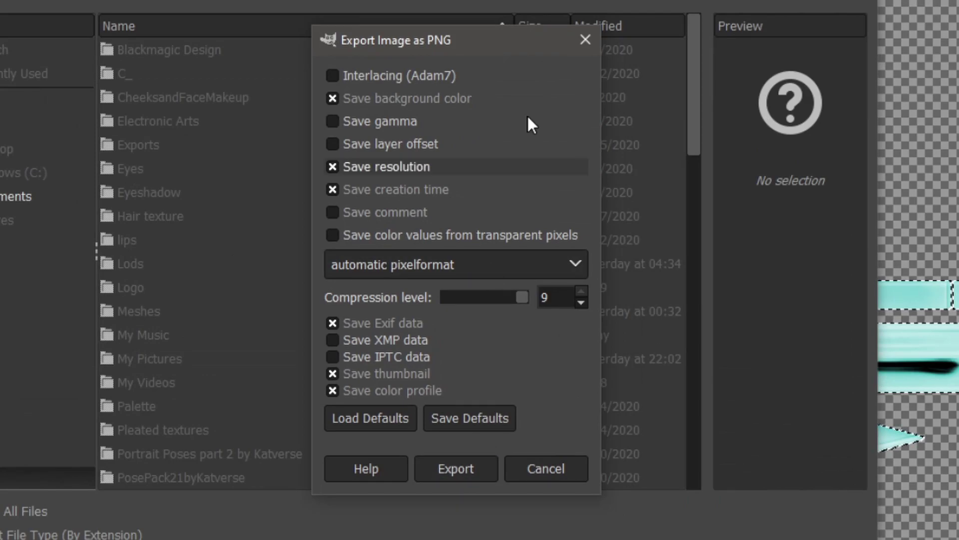
key("Return")
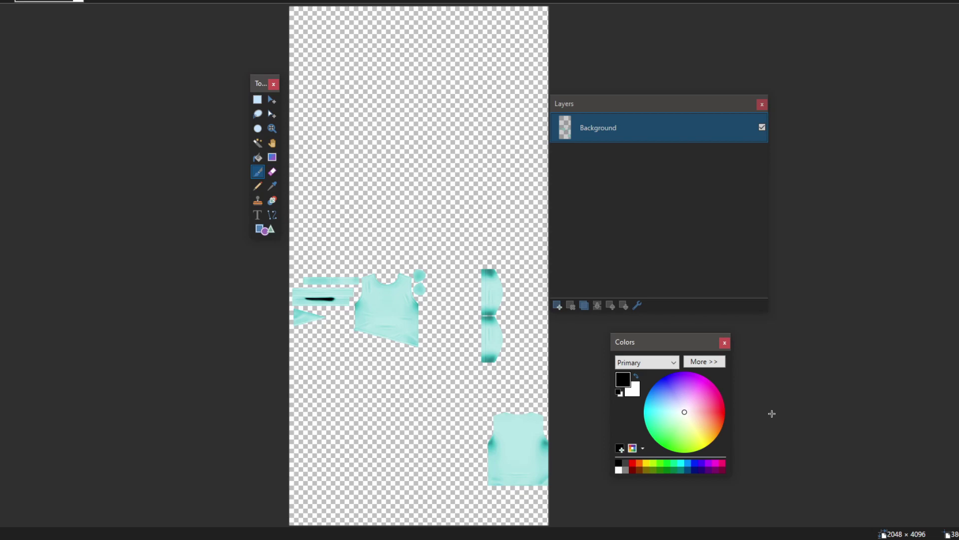
Switch to the Logo folder in File Explorer and open the white-background NIKE LOGO 2 image in paint.net.
key("alt+Tab")
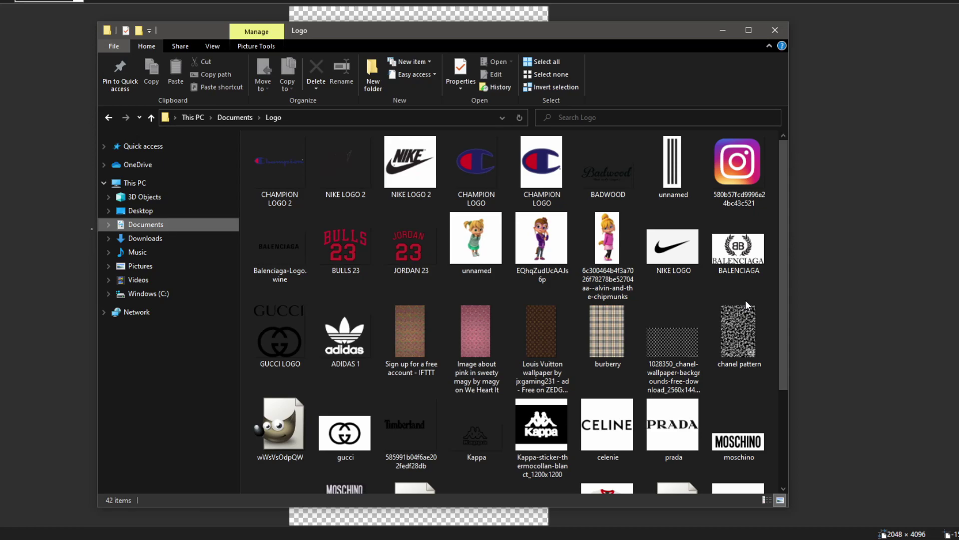
scroll(654, 343, "down", 3)
scroll(628, 335, "up", 3)
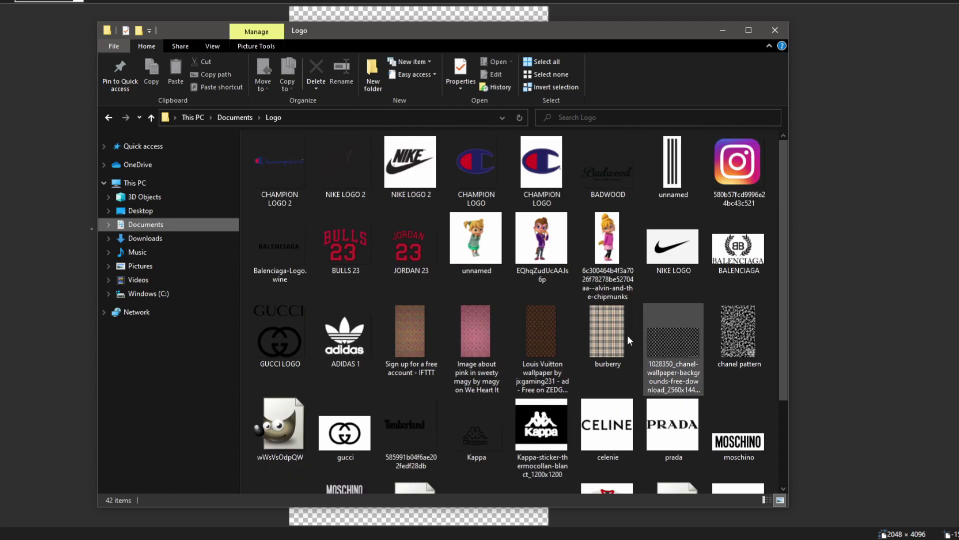
left_click(428, 178)
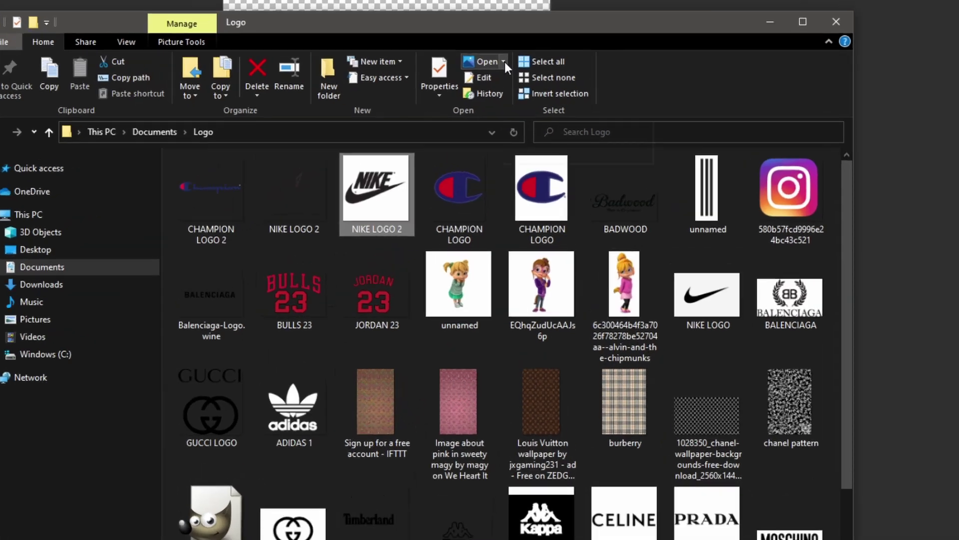
left_click(512, 62)
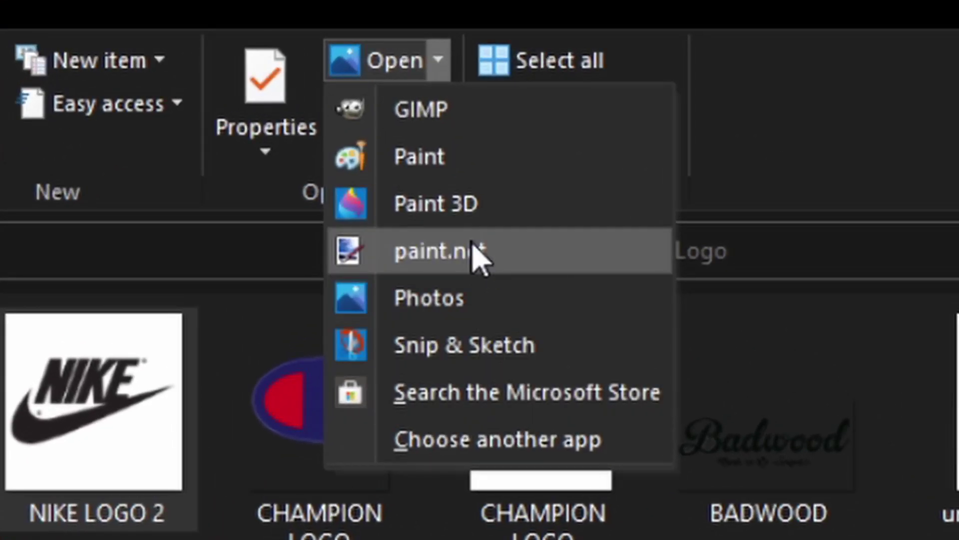
left_click(475, 252)
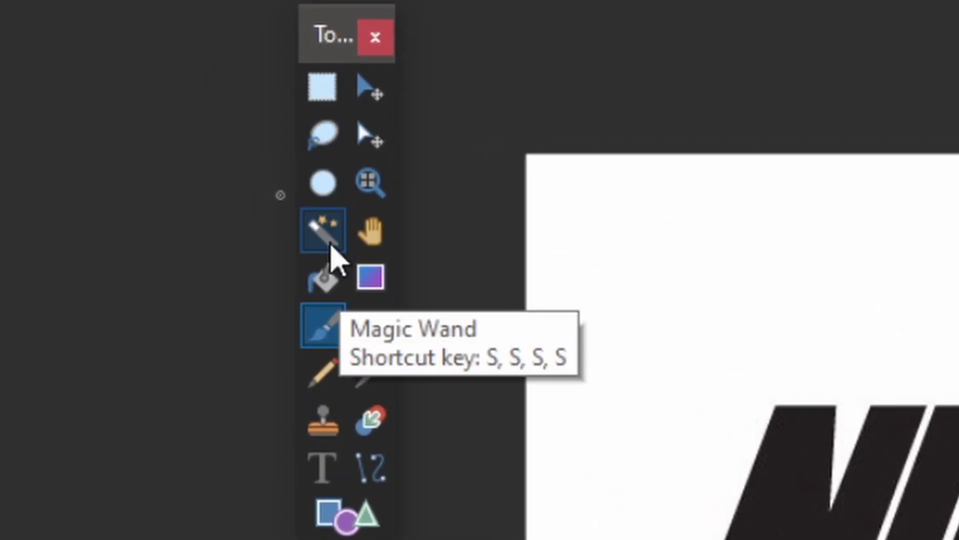
Delete the white background around the Nike logo and the enclosed white gap between K and E using the Magic Wand.
left_click(331, 245)
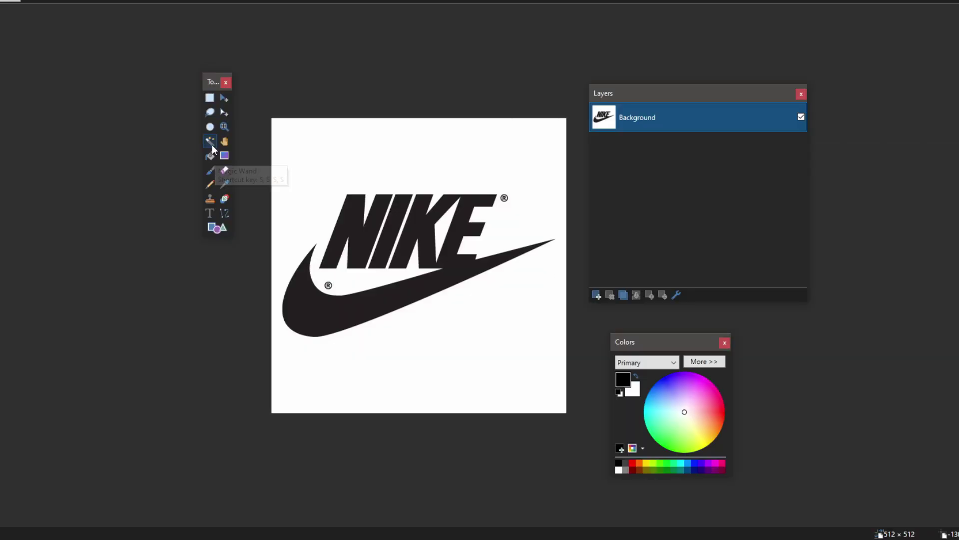
left_click(325, 143)
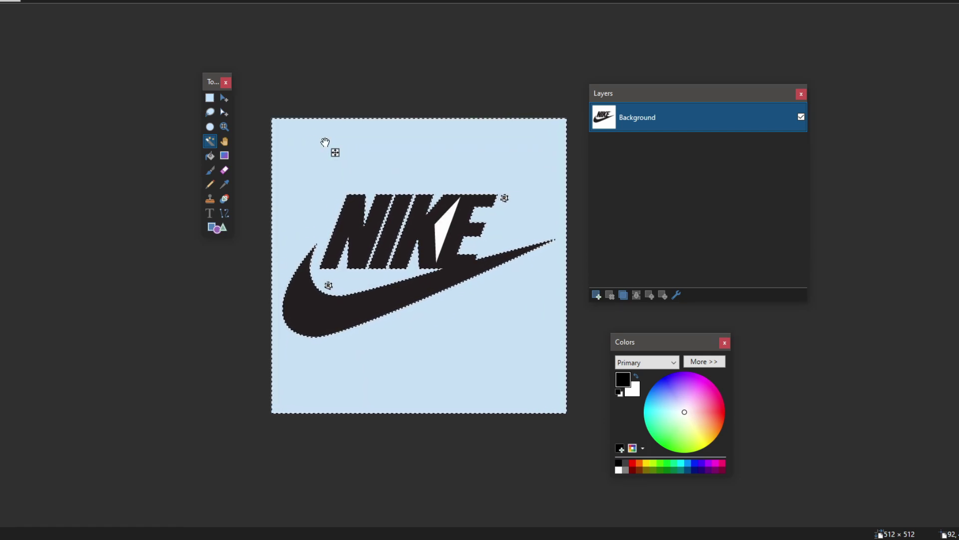
key("Delete")
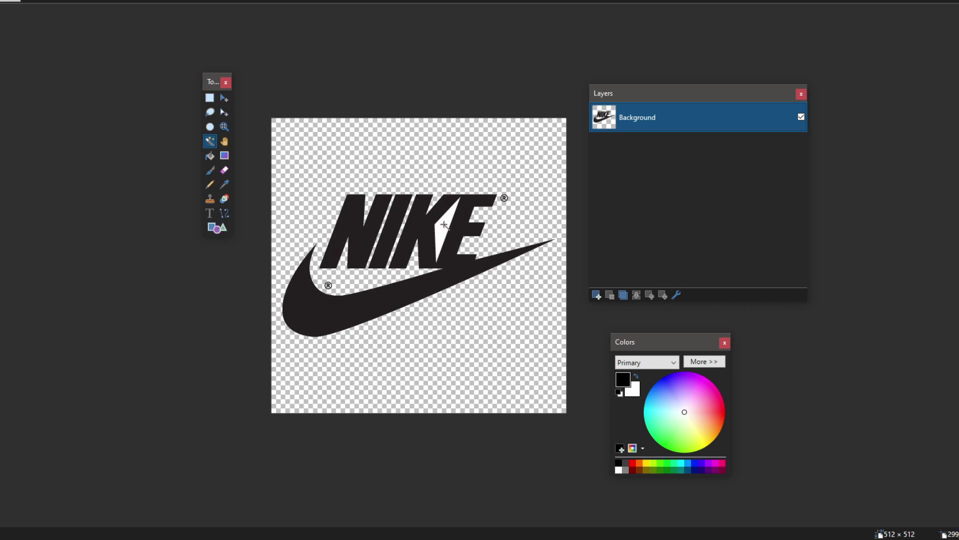
scroll(440, 227, "up", 3, "ctrl")
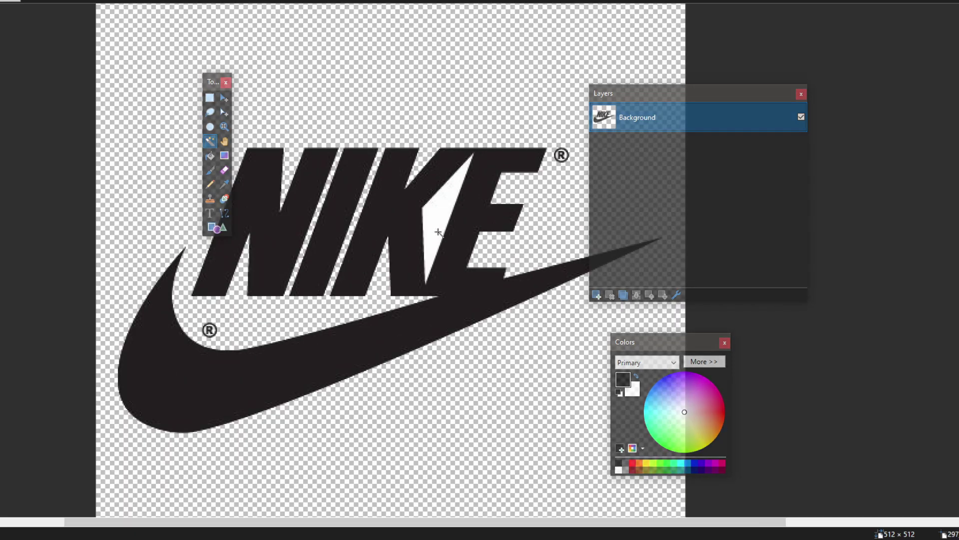
left_click(439, 223)
key("BackSpace")
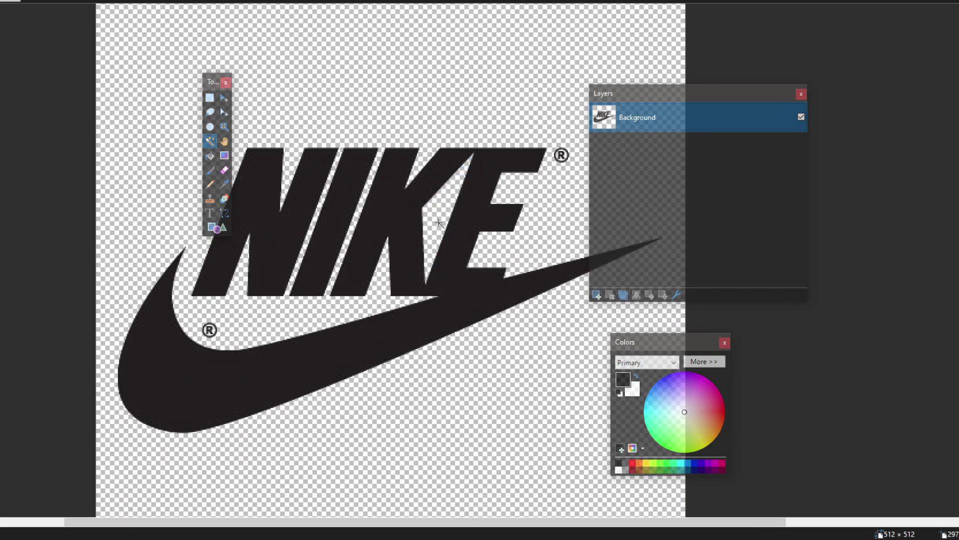
scroll(435, 255, "down", 2, "ctrl")
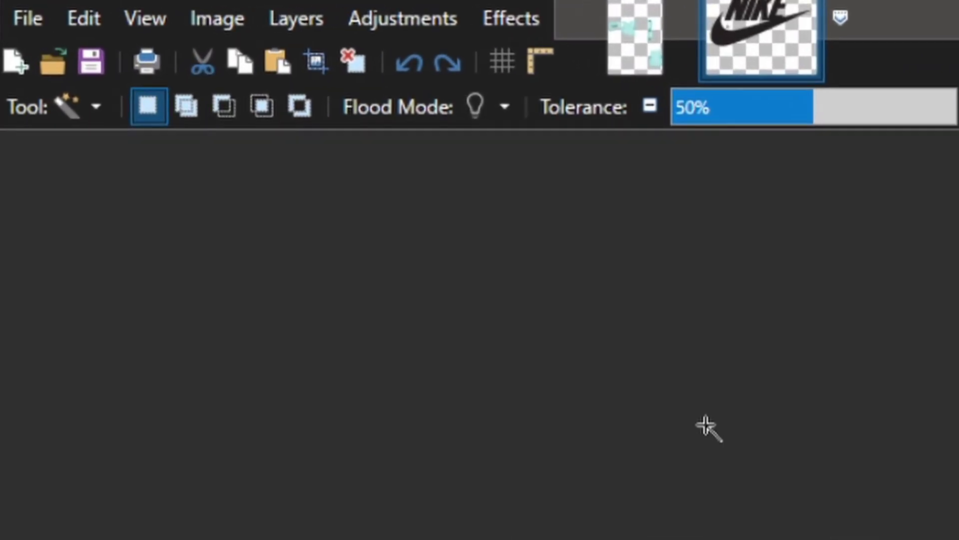
Start saving the cut-out logo as a new file in the Logo folder, with PNG as the file type.
left_click(35, 22)
left_click(150, 330)
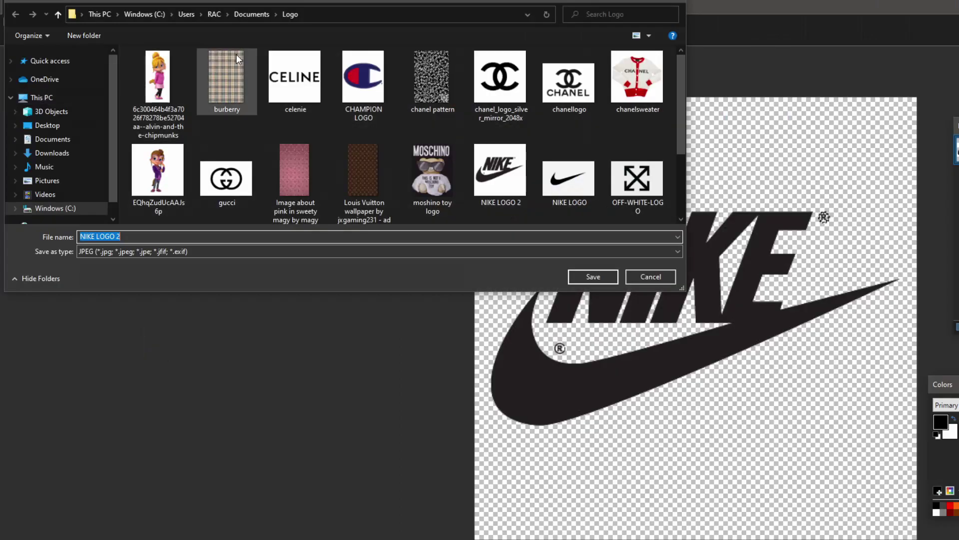
left_click(137, 235)
left_click(137, 254)
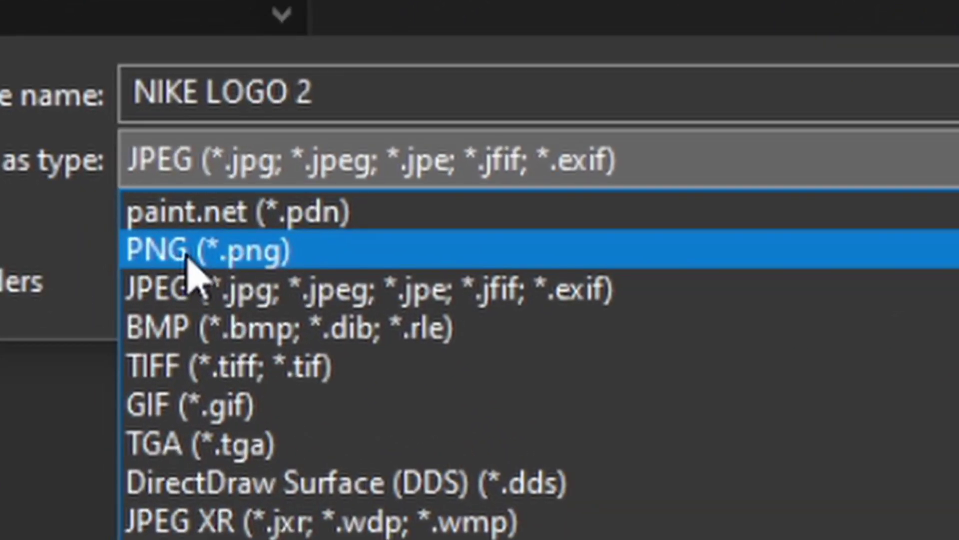
left_click(133, 266)
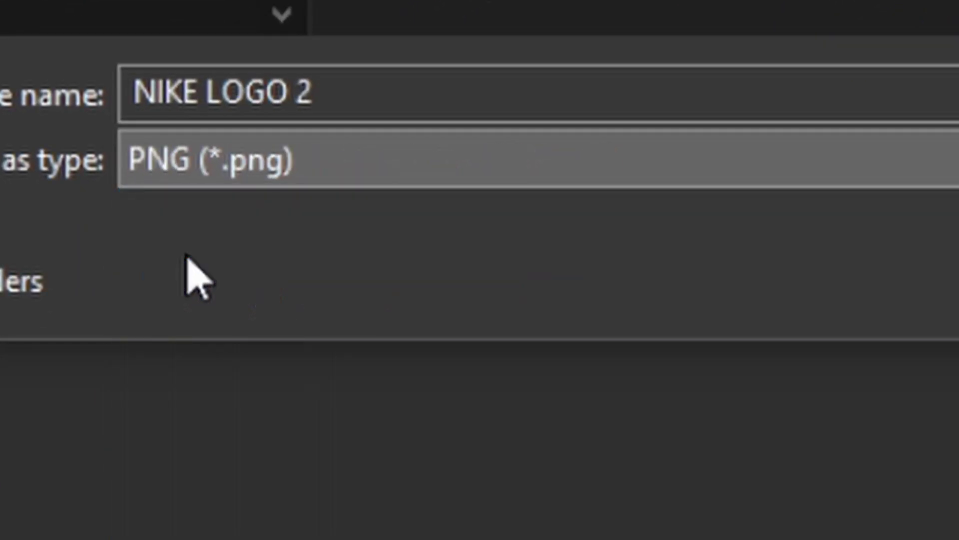
left_click(186, 162)
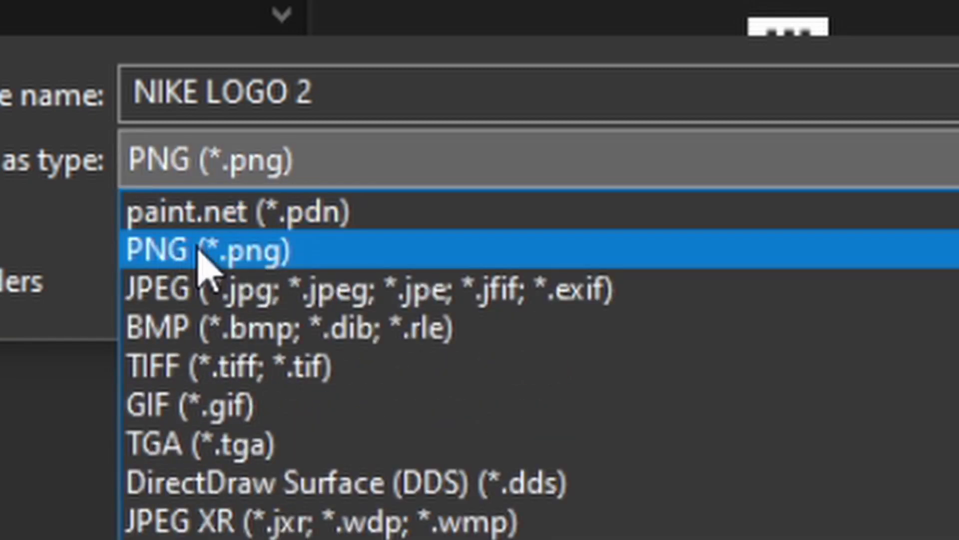
left_click(177, 265)
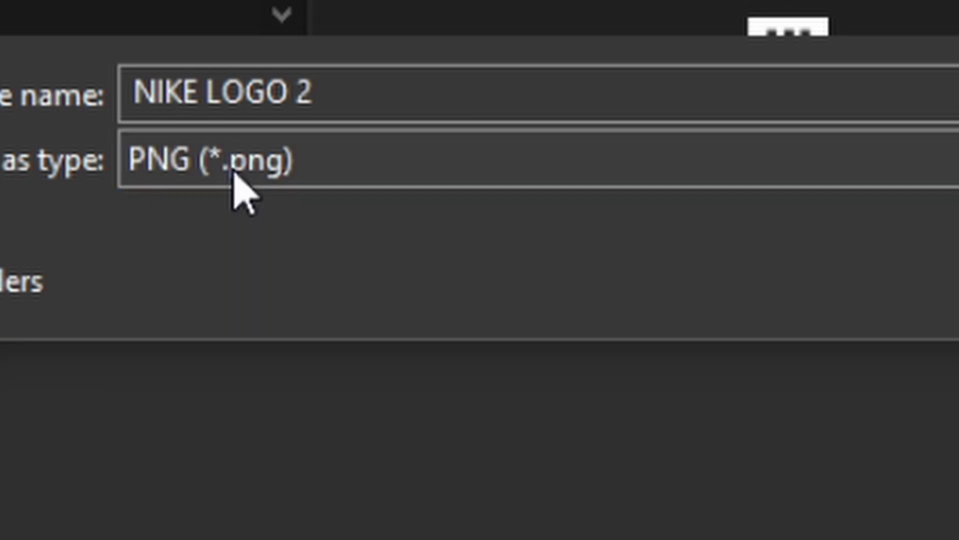
left_click(238, 172)
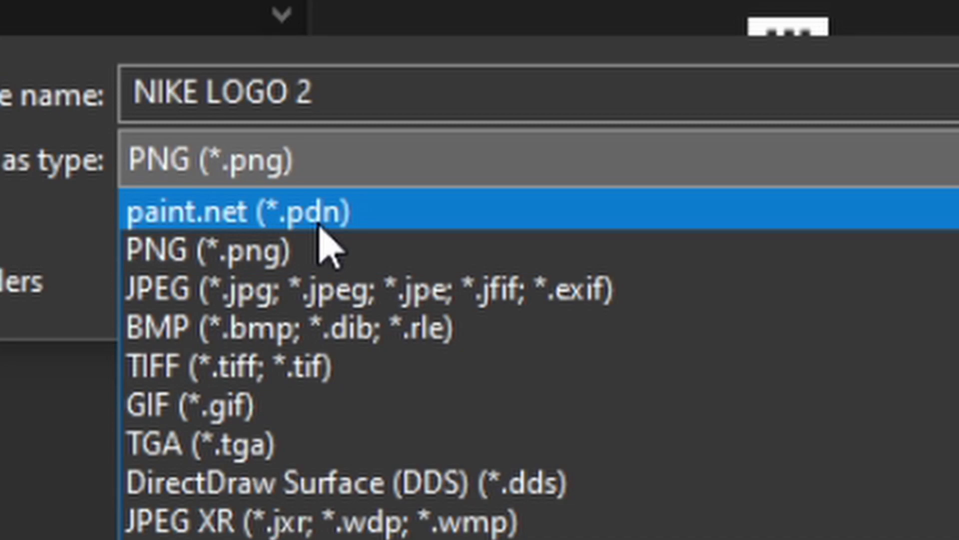
left_click(240, 252)
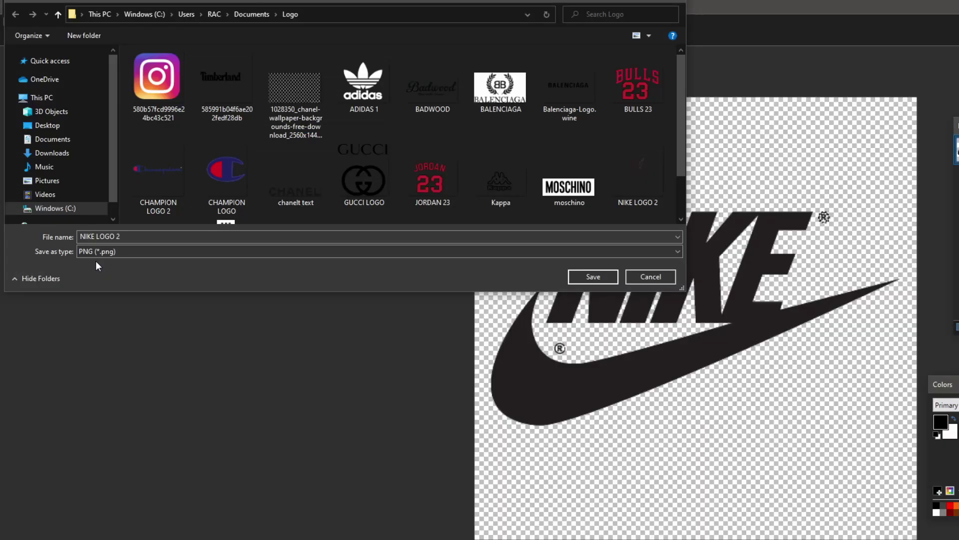
Name the logo file Tut and save it, accepting the PNG save settings.
left_click(130, 238)
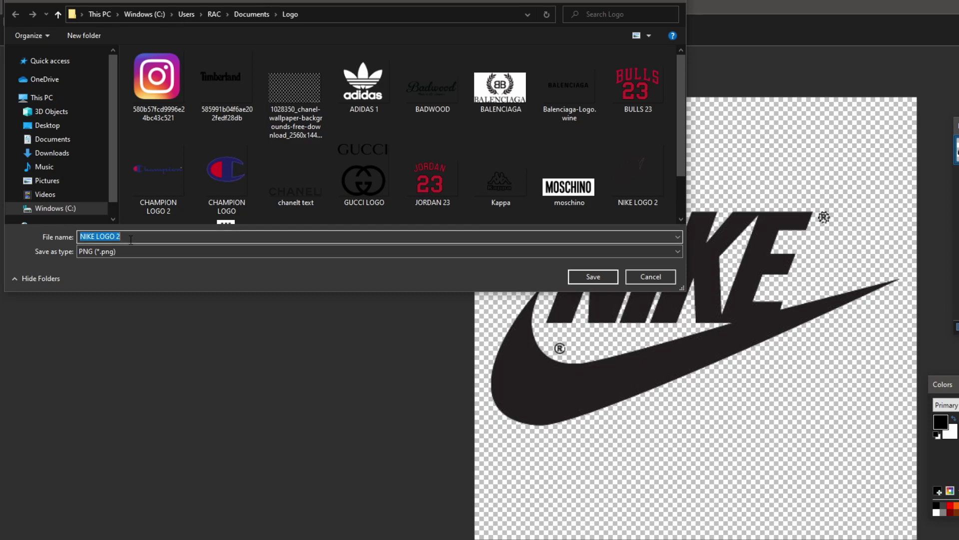
type("Tut")
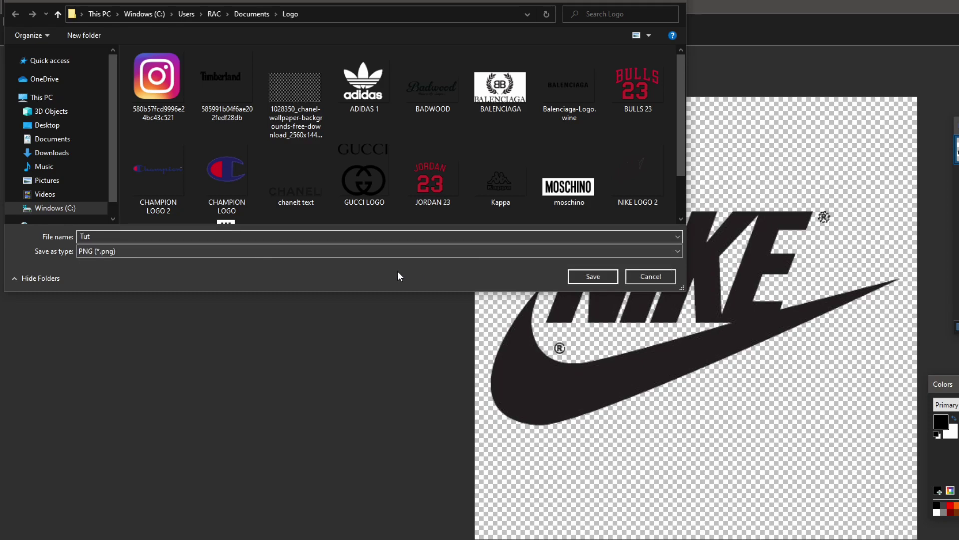
left_click(592, 277)
left_click(669, 508)
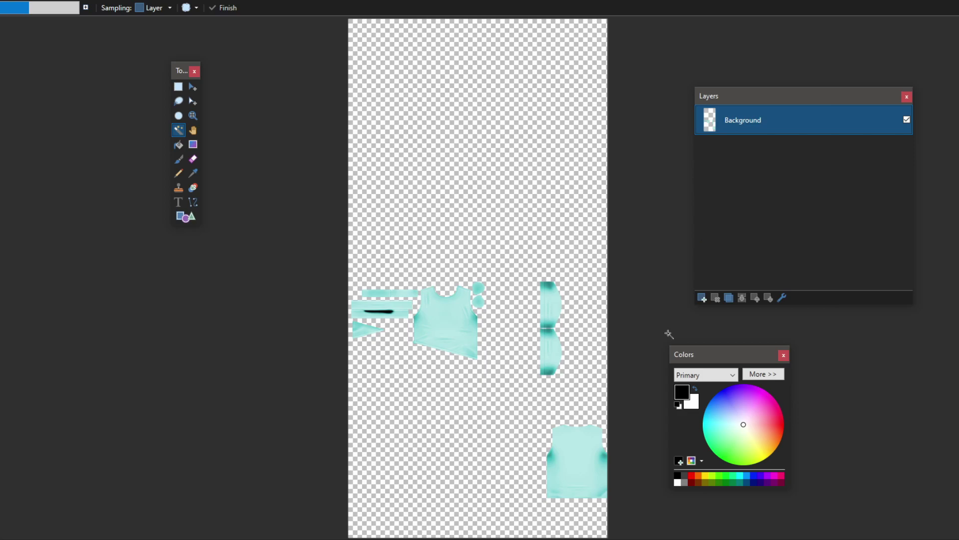
Add the Tut Nike logo from the Logo folder to the texture image as a new layer.
left_click(602, 539)
left_click_drag(894, 23, 543, 67)
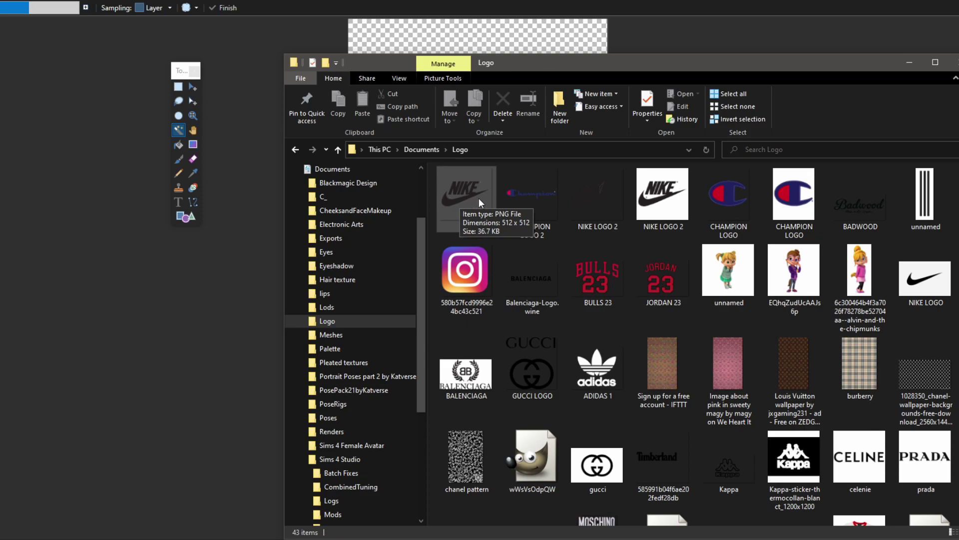
mouse_move(643, 63)
left_mouse_down()
mouse_move(844, 20)
mouse_move(942, 22)
left_mouse_up()
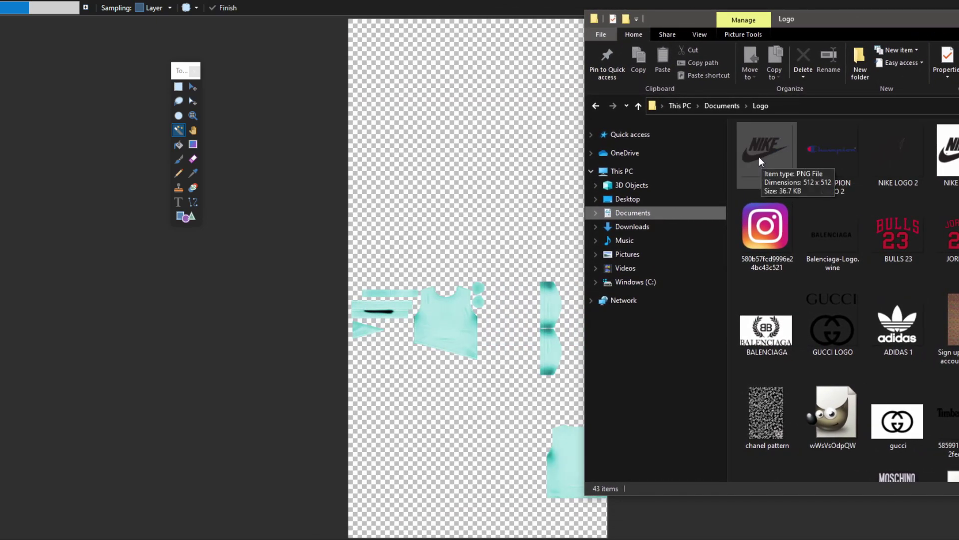
mouse_move(760, 157)
left_mouse_down()
mouse_move(703, 149)
mouse_move(465, 193)
left_mouse_up()
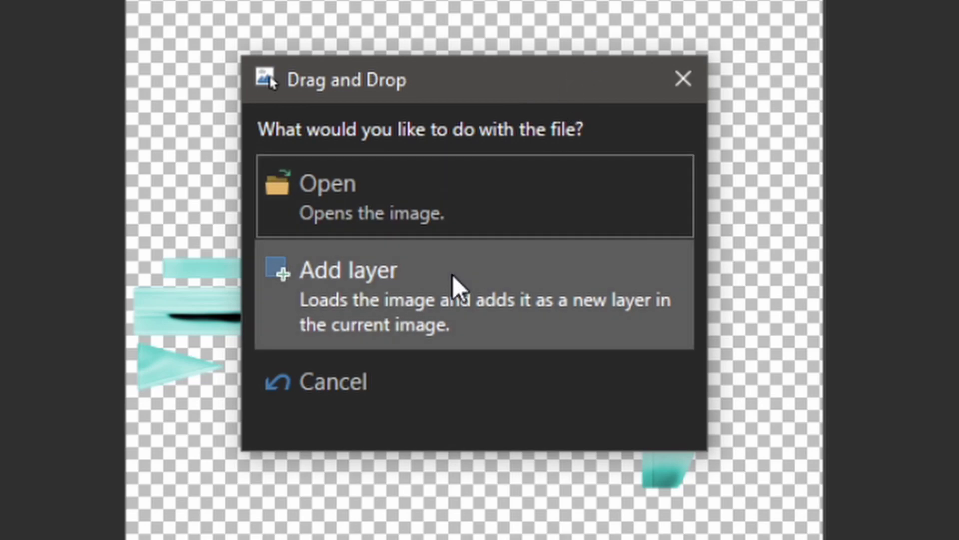
left_click(458, 302)
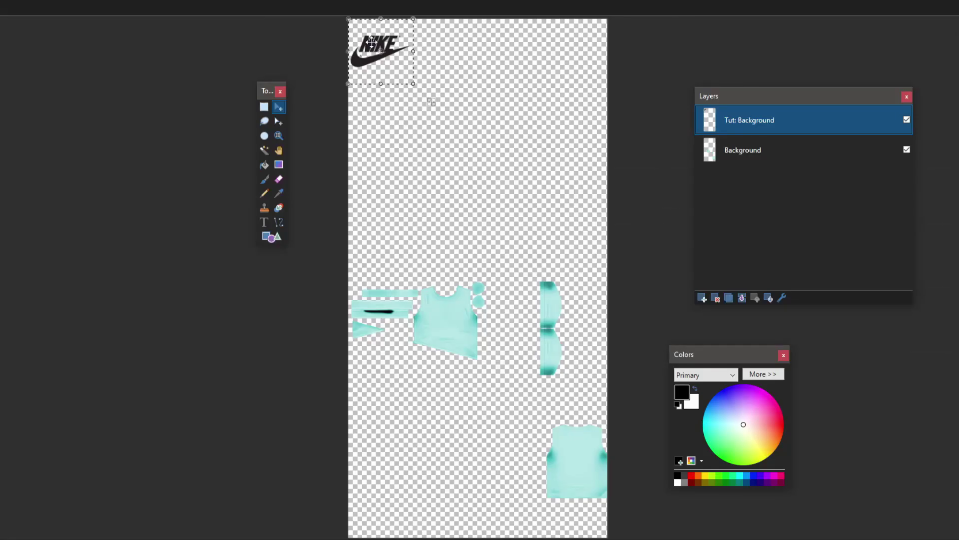
Move the Nike logo from the canvas corner onto the top's front piece.
left_click_drag(371, 43, 442, 308)
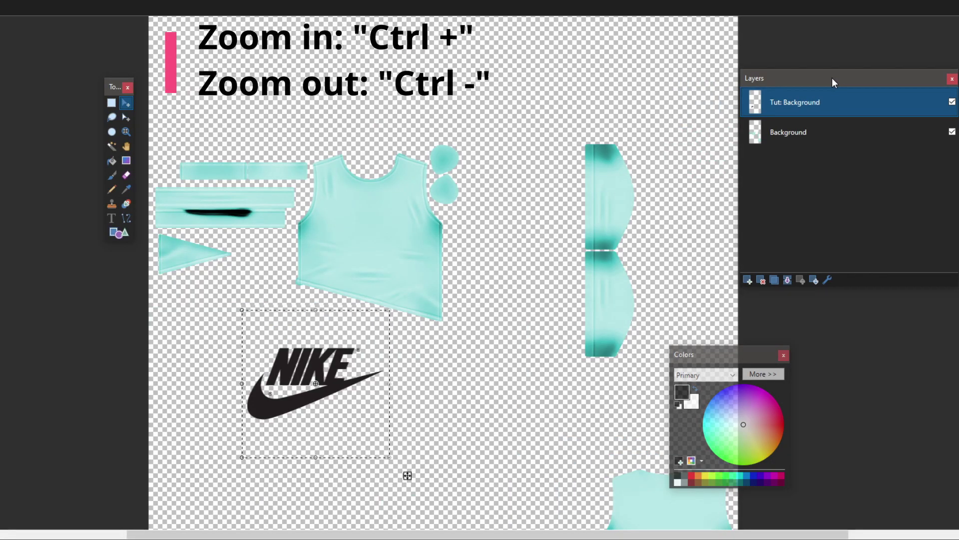
key("ctrl+plus")
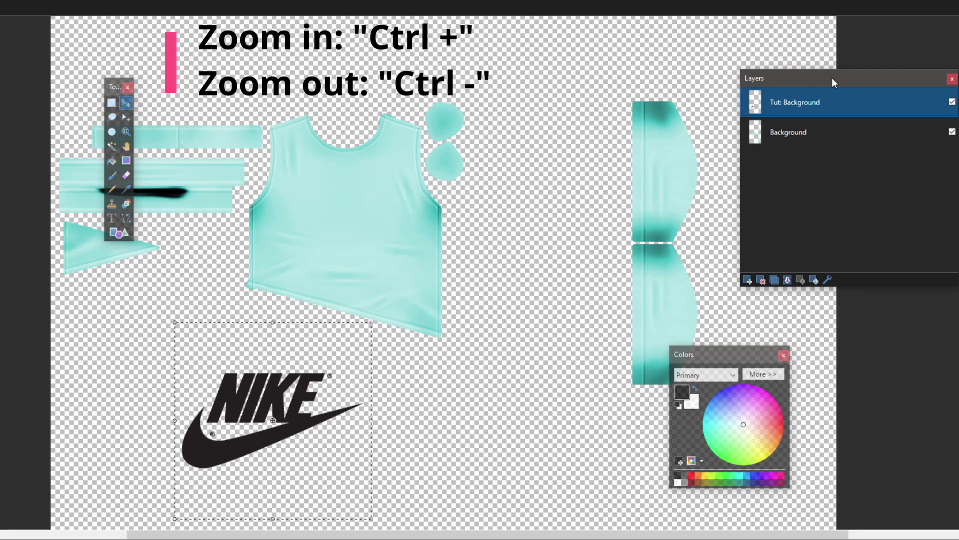
key("ctrl+minus")
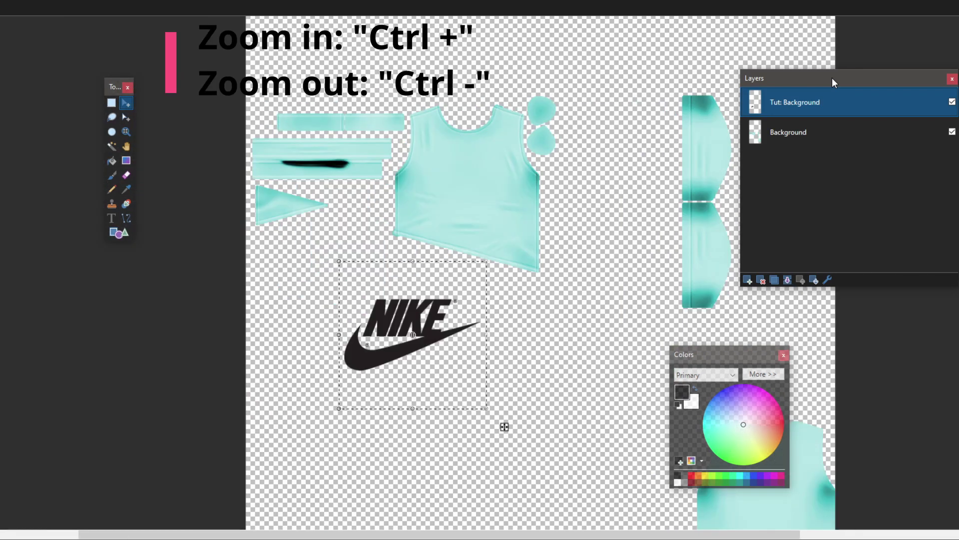
key("ctrl+plus")
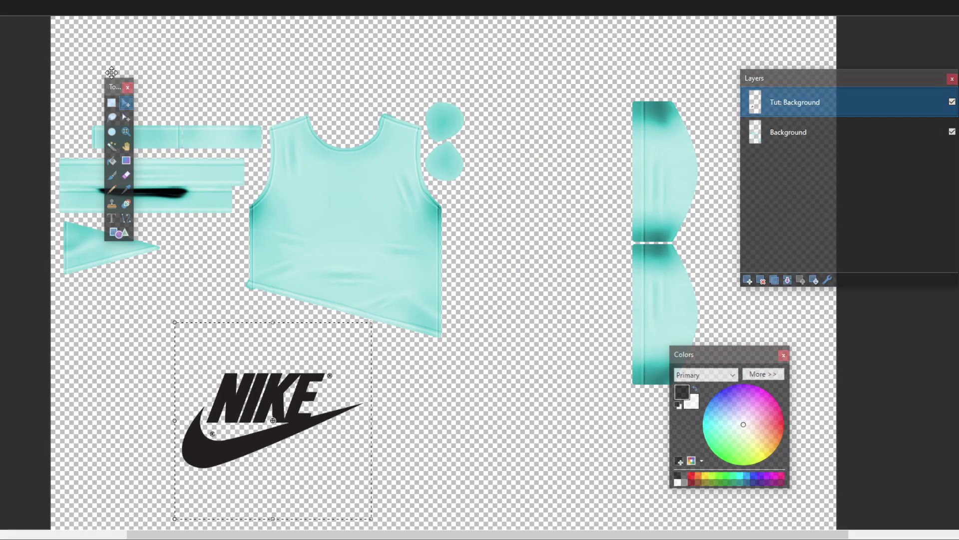
left_click(127, 87)
left_click_drag(844, 79, 954, 75)
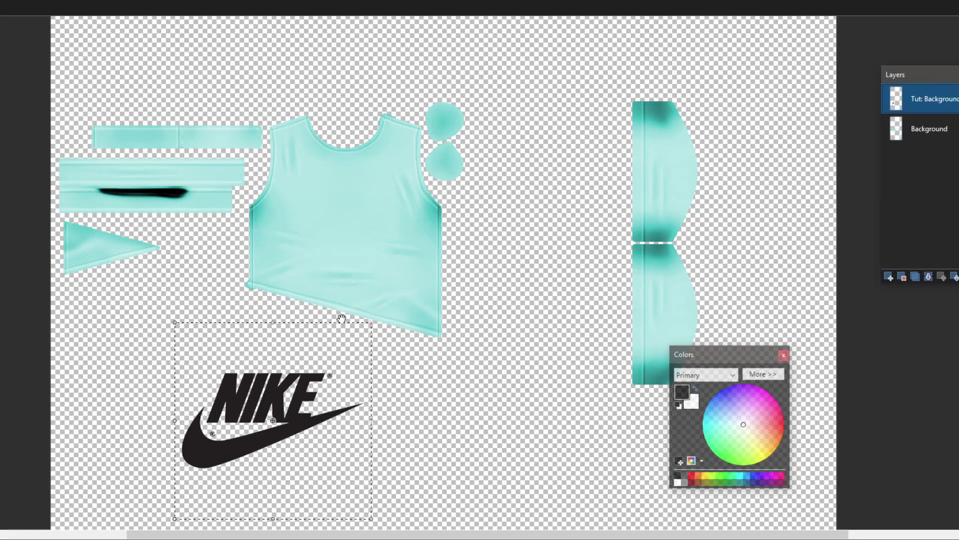
left_click_drag(276, 395, 358, 179)
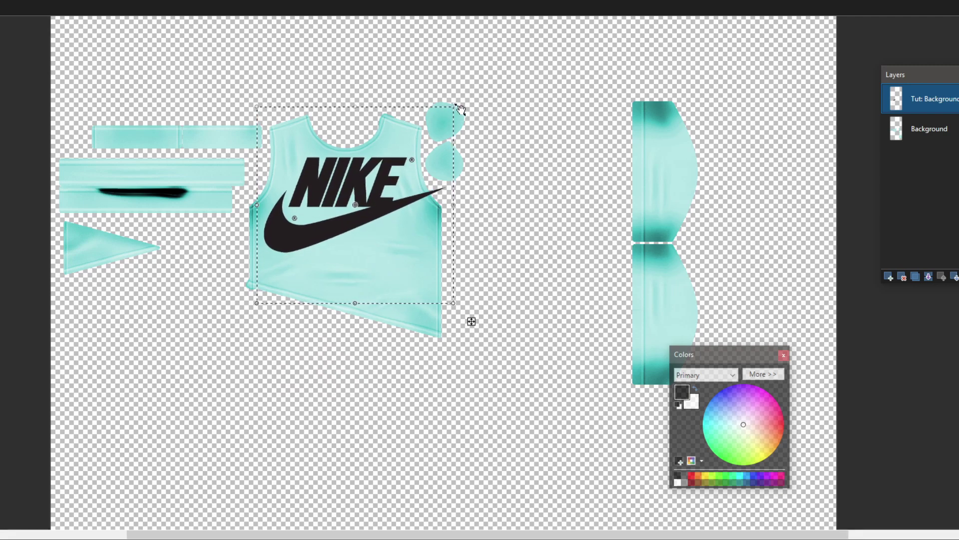
Scale the Nike logo down to a small chest print centred on the front piece and deselect it.
left_click_drag(455, 107, 361, 199)
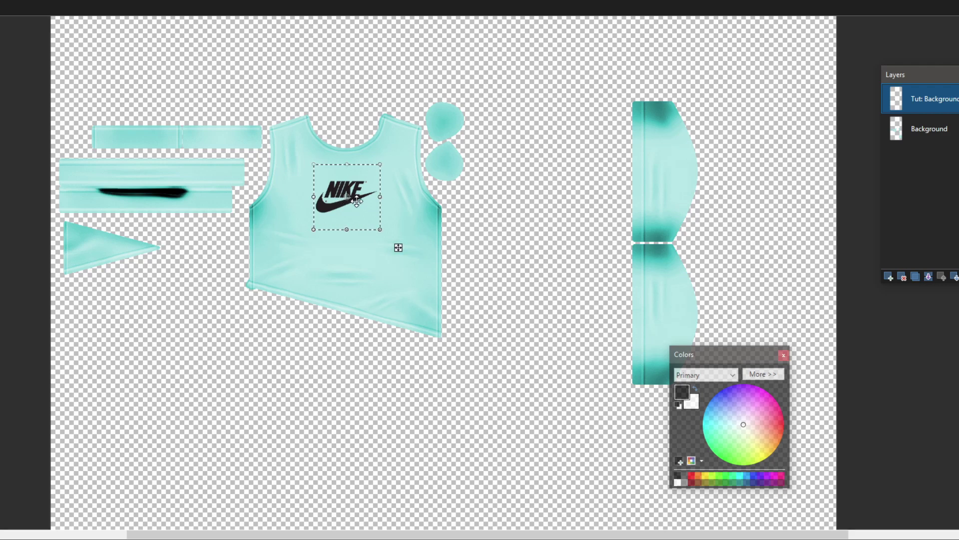
mouse_move(380, 164)
left_mouse_down()
mouse_move(391, 179)
mouse_move(230, 167)
mouse_move(383, 170)
mouse_move(369, 173)
left_mouse_up()
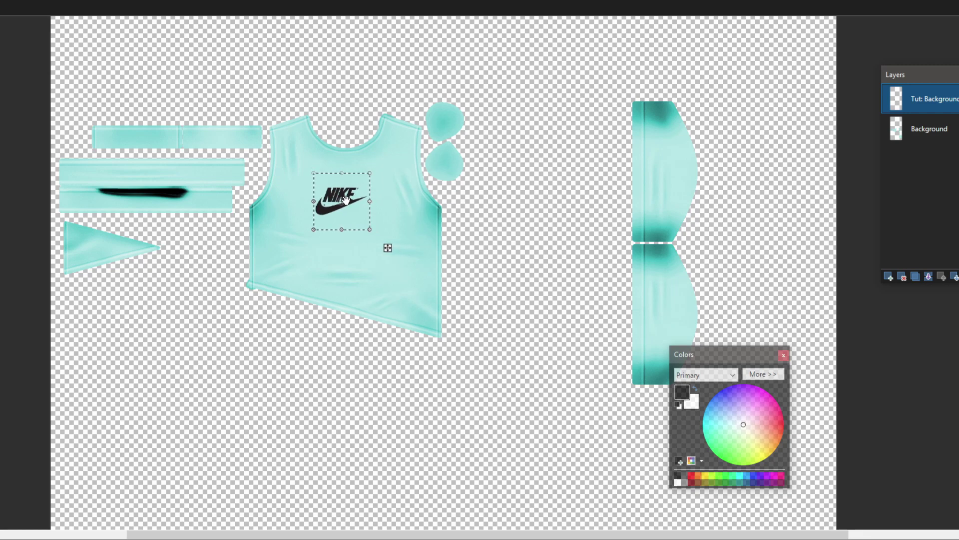
key("ctrl+d")
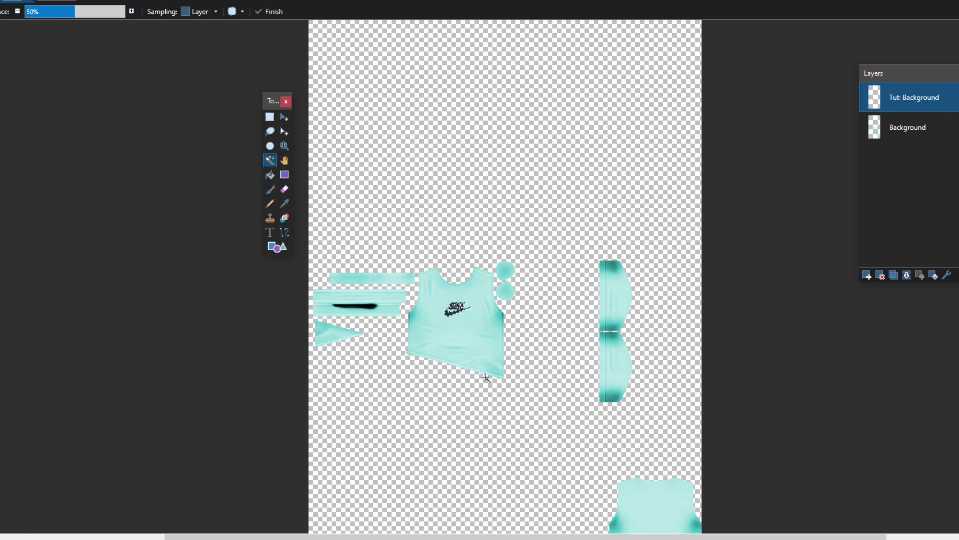
key("ctrl+d")
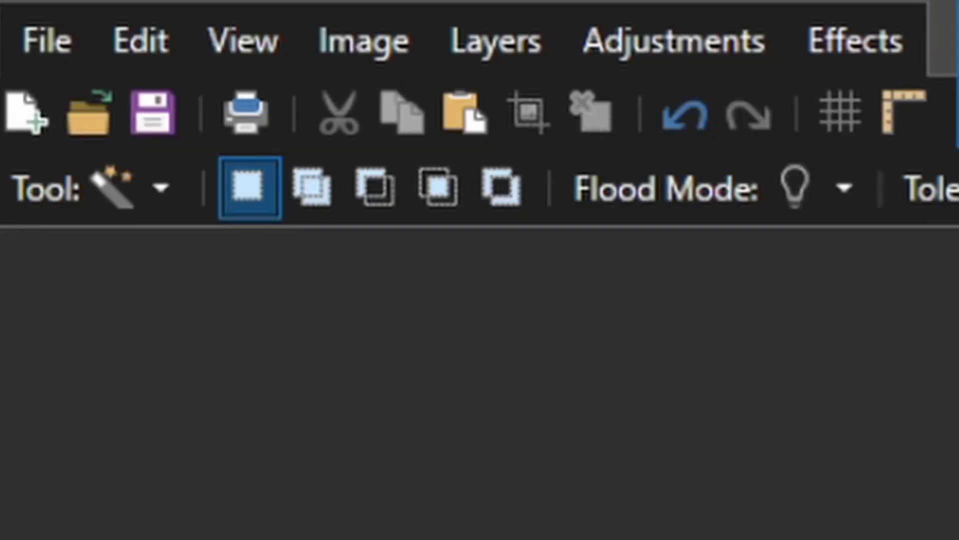
Start saving the texture as a new file named Texture Tut 1, with PNG as the file type.
left_click(12, 9)
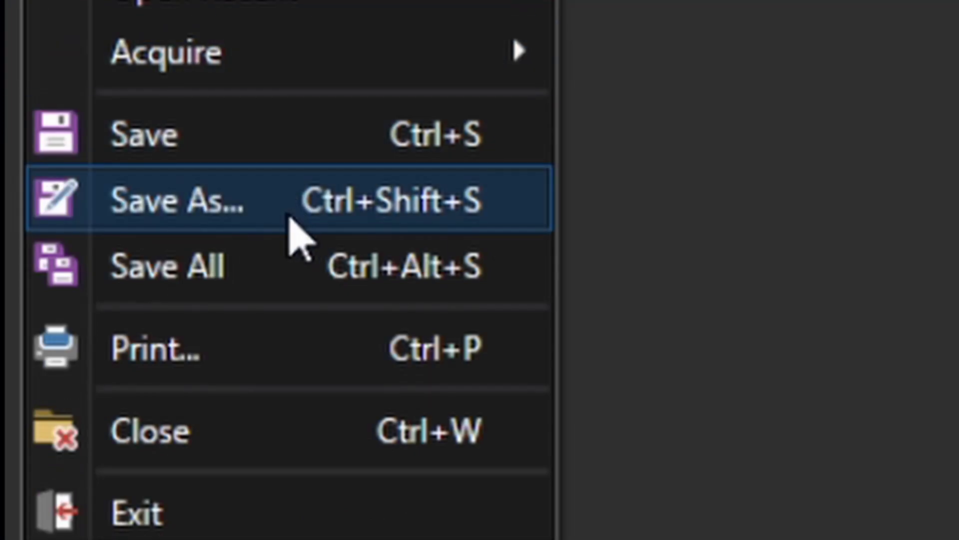
left_click(272, 221)
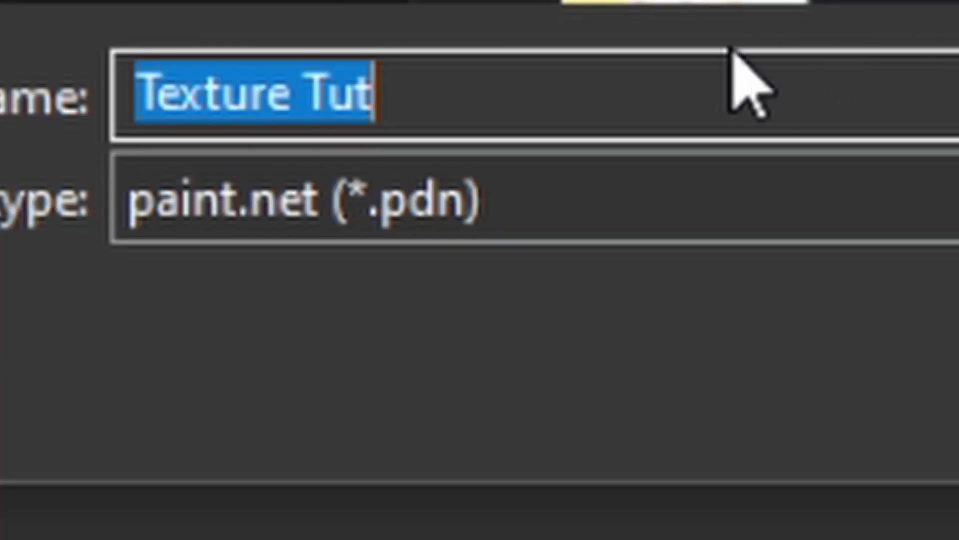
key("End")
type("1")
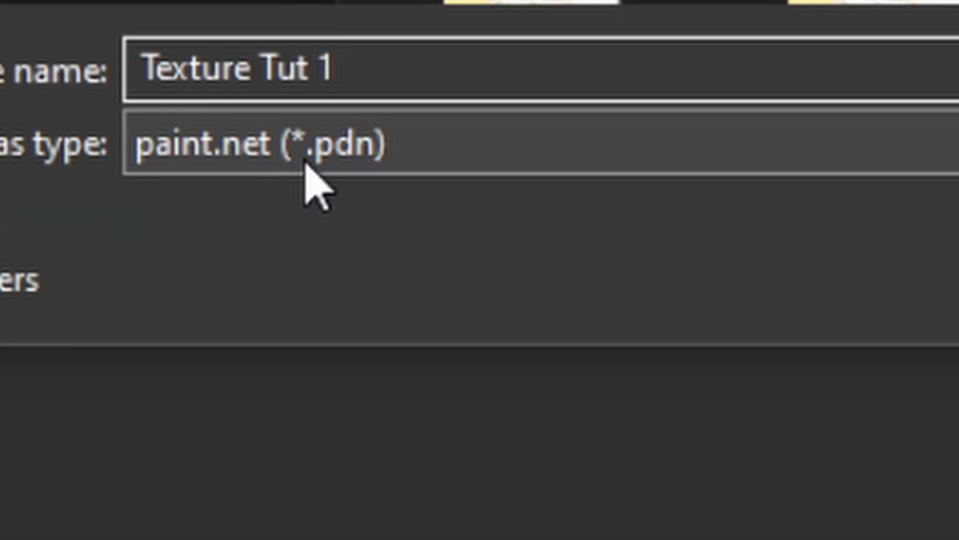
left_click(320, 165)
left_click(536, 254)
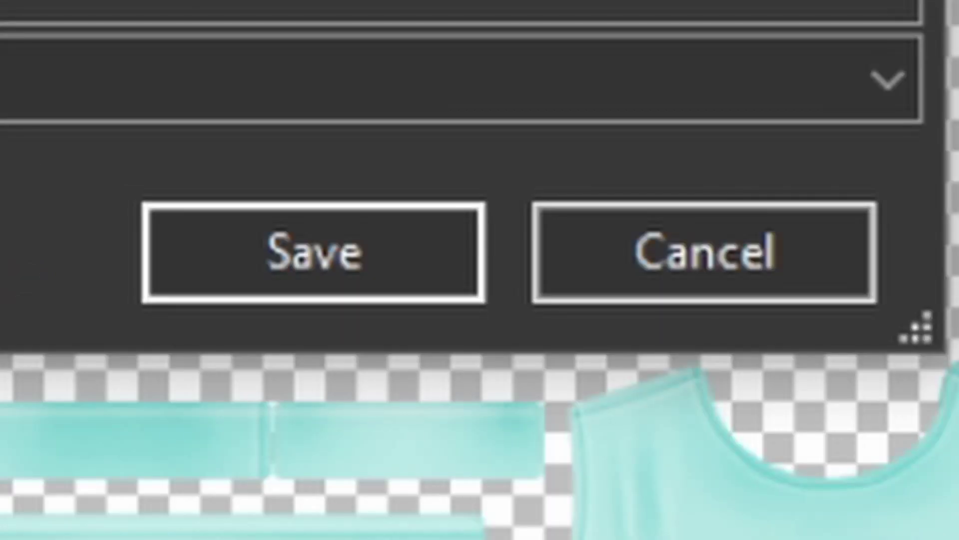
Complete the save with the Auto-detect bit depth, flattening the image to a single layer.
left_click(196, 244)
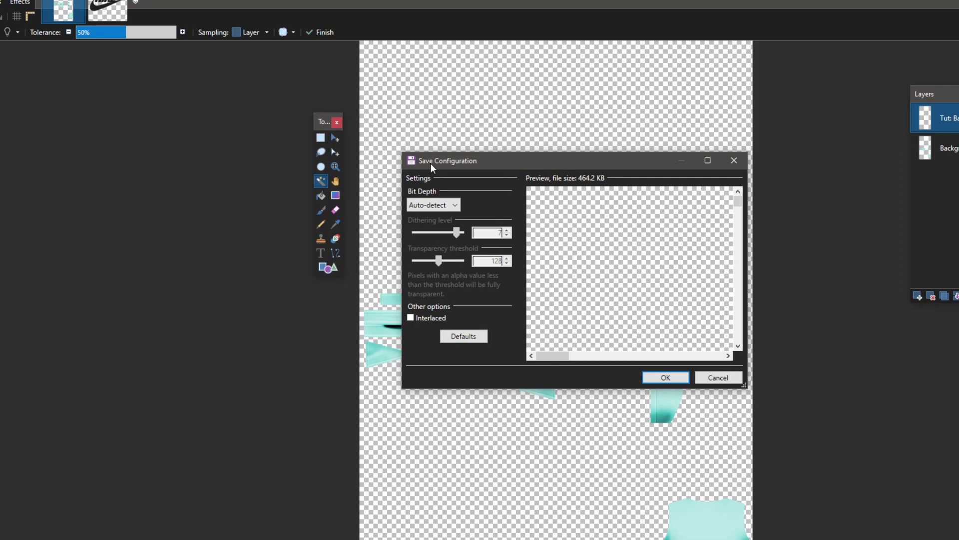
left_click(658, 380)
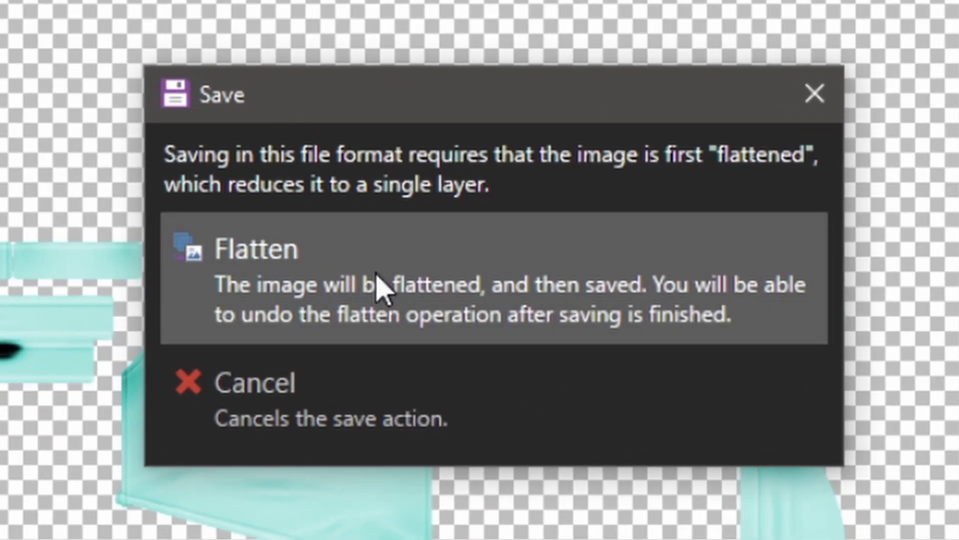
left_click(434, 274)
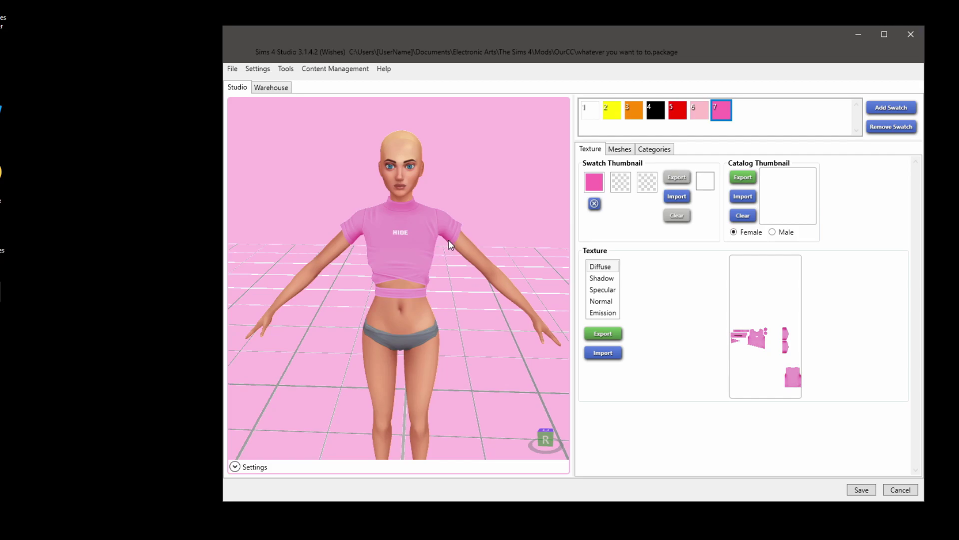
In Sims 4 Studio, remove every swatch except the white one and import the saved Nike texture PNG as its Diffuse texture.
left_click(876, 130)
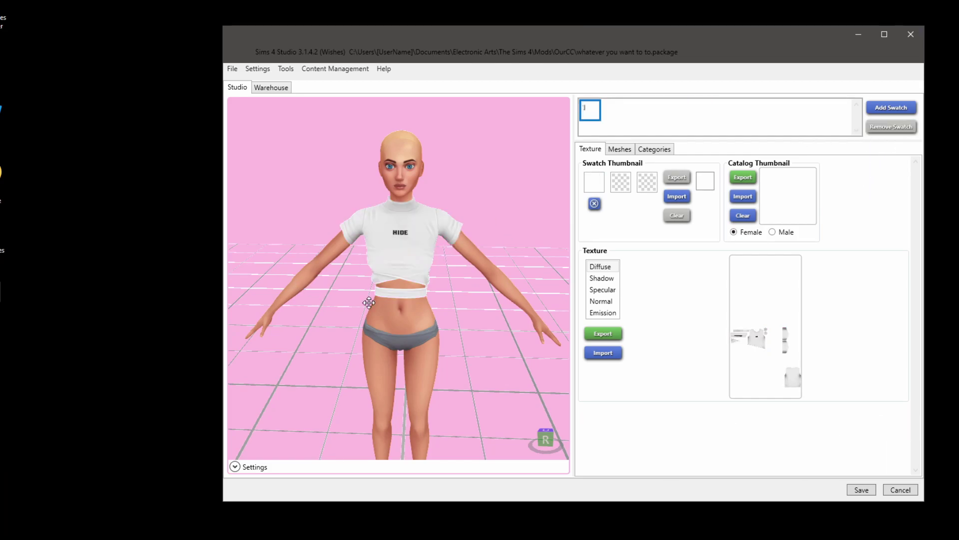
left_click_drag(365, 303, 330, 269)
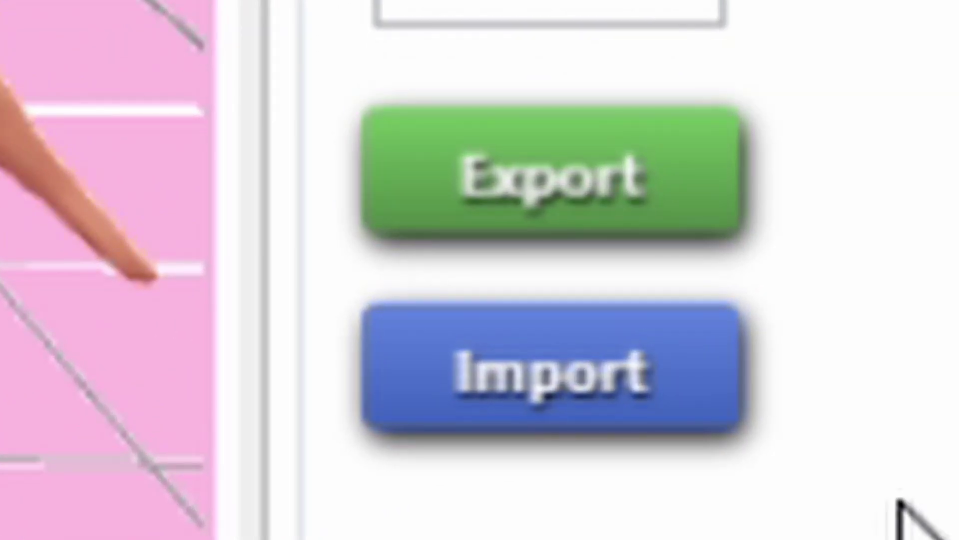
left_click(583, 415)
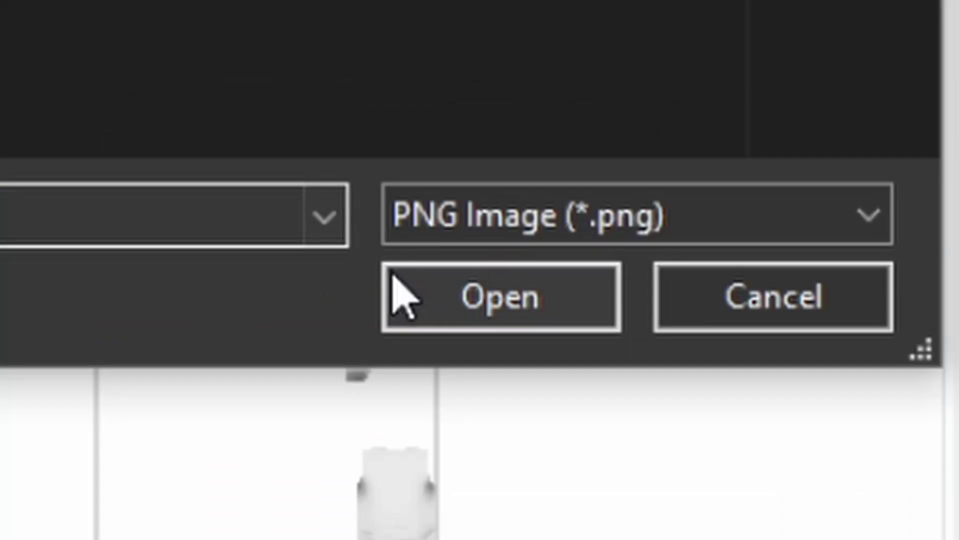
left_click(794, 334)
Examine the new texture and the logo placement on the 3D model from several angles and distances.
left_click_drag(389, 322, 489, 231)
scroll(403, 308, "up", 3)
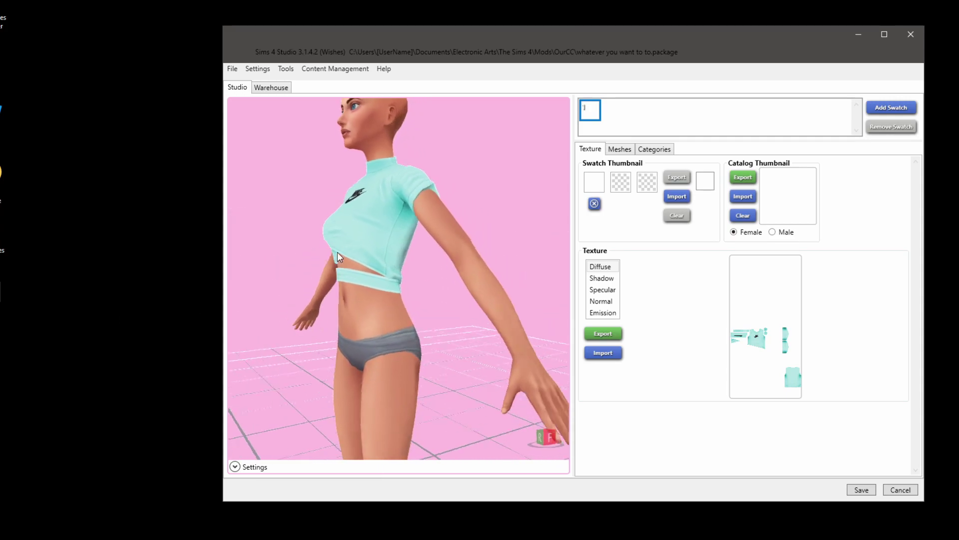
scroll(337, 252, "down", 3)
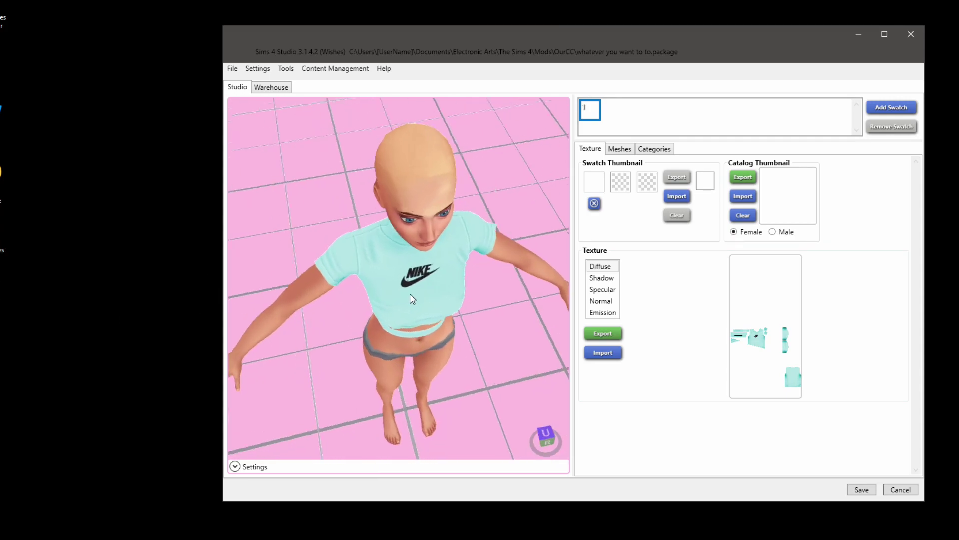
scroll(410, 294, "down", 2)
scroll(391, 273, "up", 3)
scroll(488, 231, "up", 2)
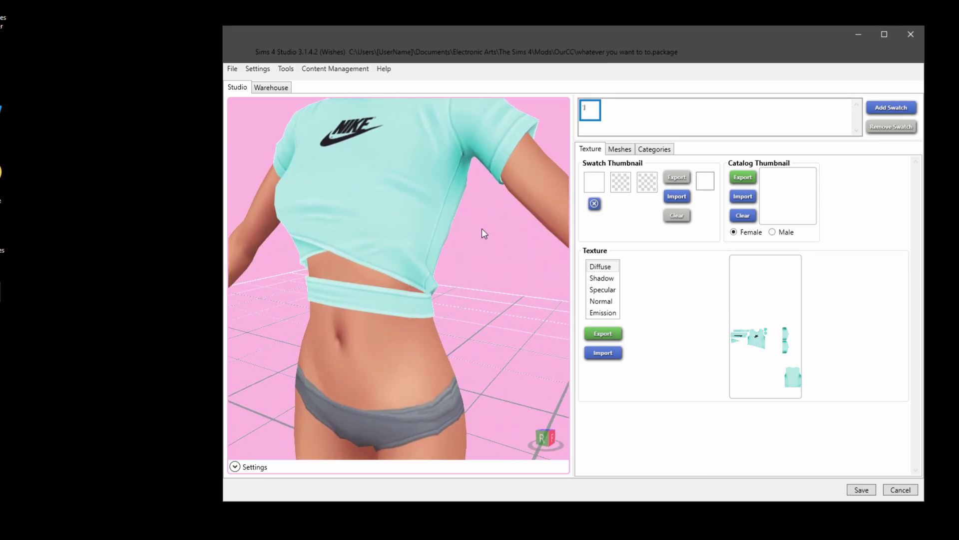
left_click_drag(391, 256, 309, 190)
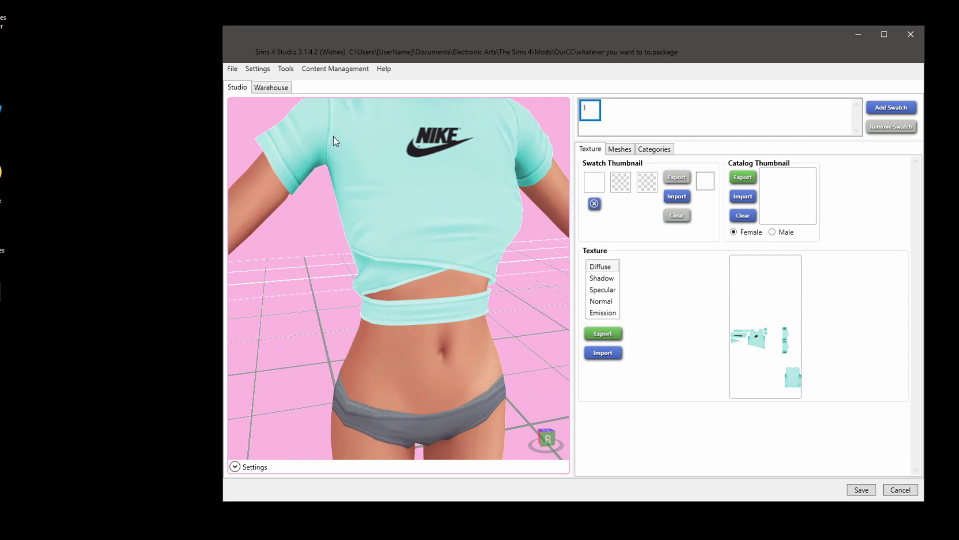
scroll(368, 264, "down", 3)
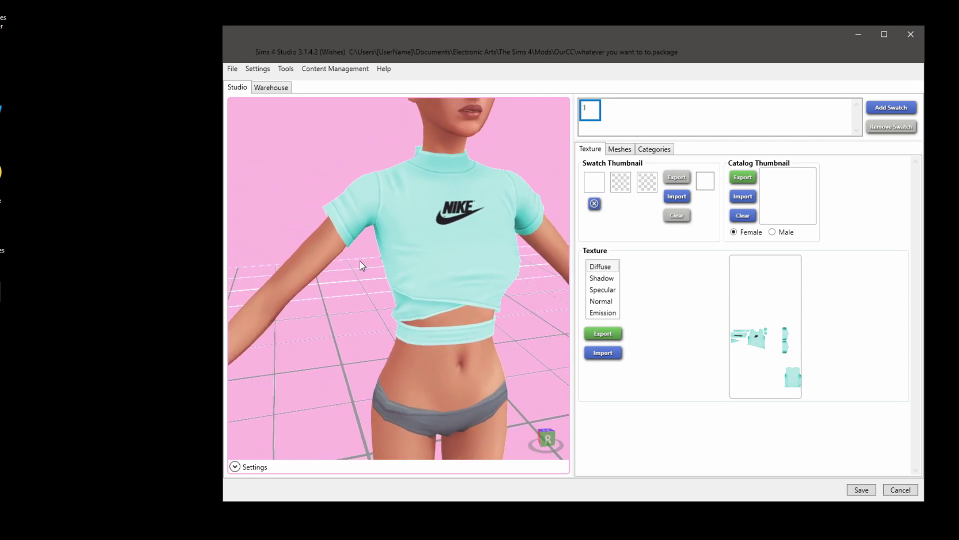
scroll(360, 263, "up", 6)
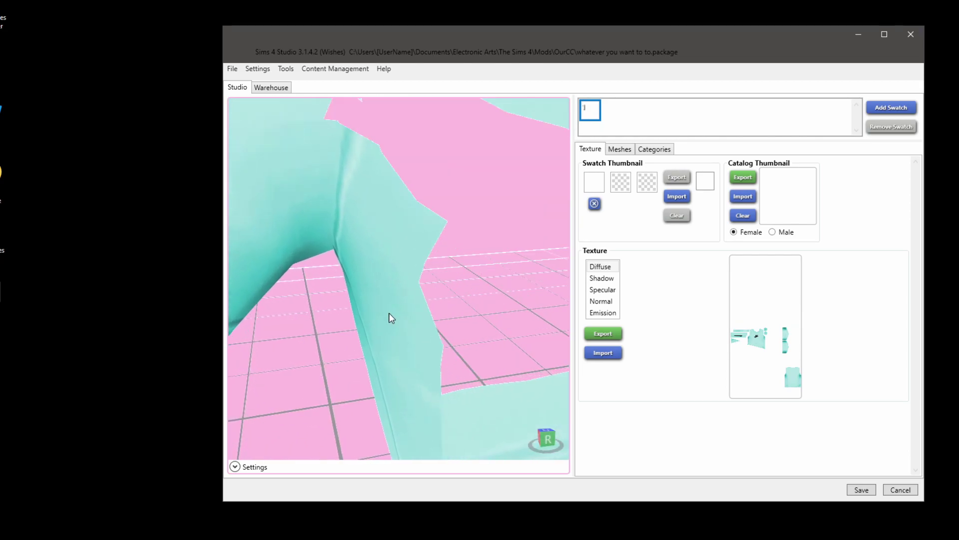
scroll(391, 317, "down", 8)
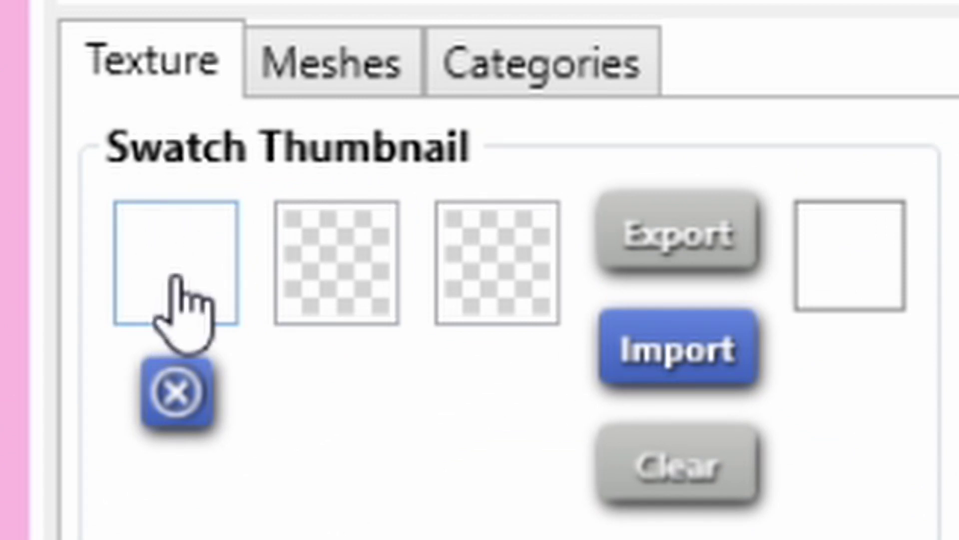
Set the swatch thumbnail colours to the top's mint and the logo's black, and import the TEST image as the catalog thumbnail.
left_click(176, 276)
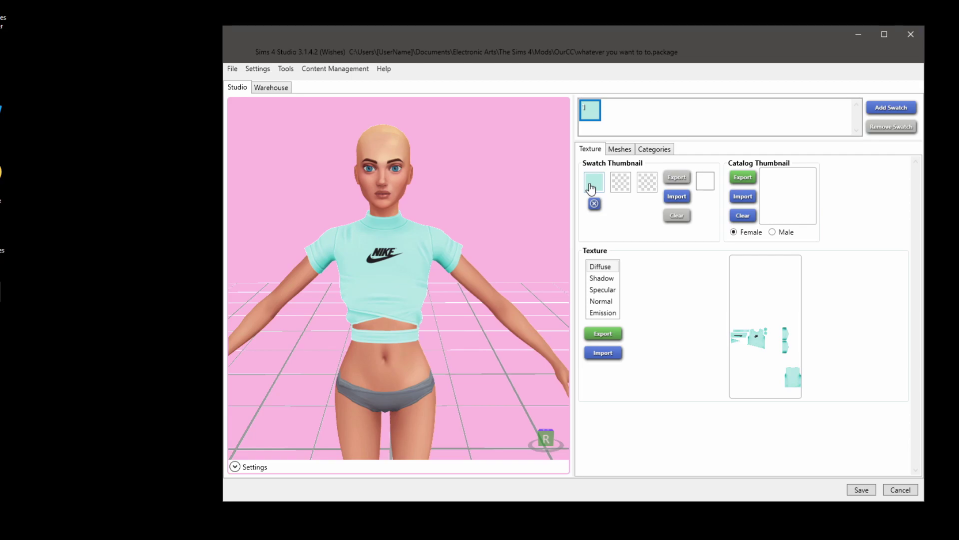
scroll(395, 268, "up", 5)
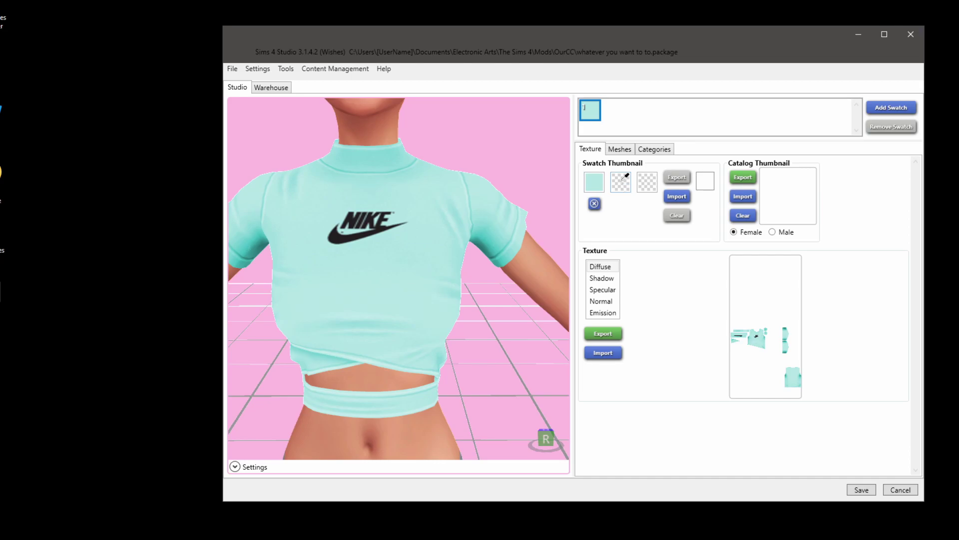
left_click_drag(626, 176, 371, 223)
scroll(385, 337, "down", 5)
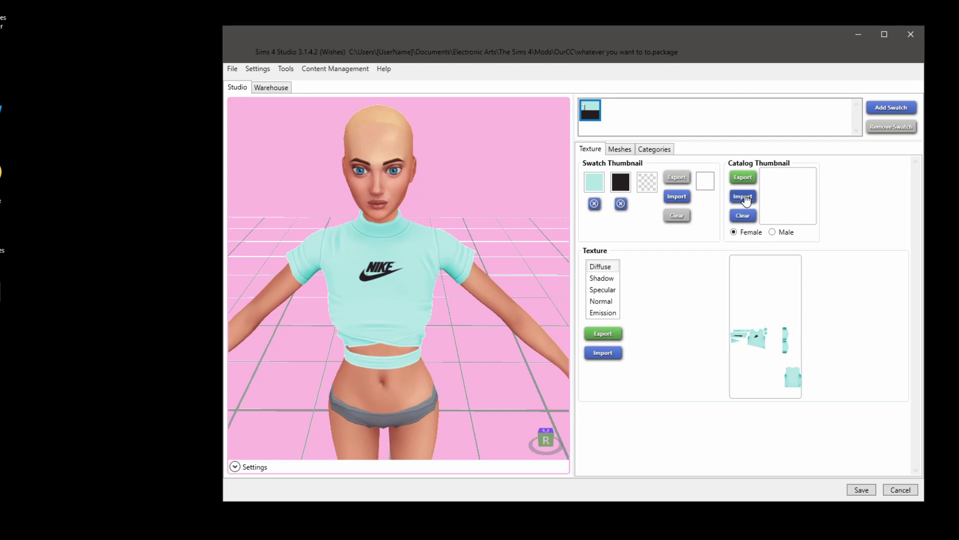
left_click(746, 200)
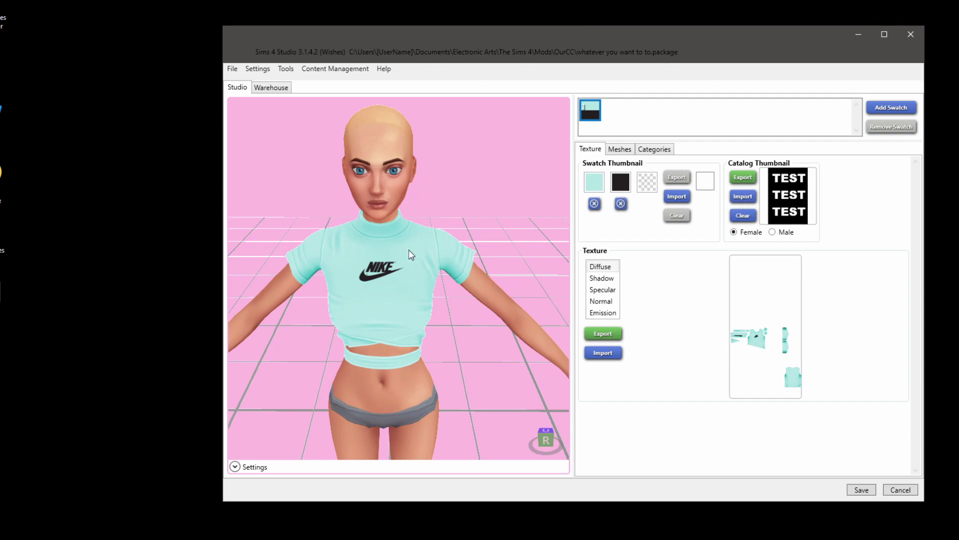
Save the finished Nike top package and acknowledge the save.
left_click_drag(547, 234, 550, 266)
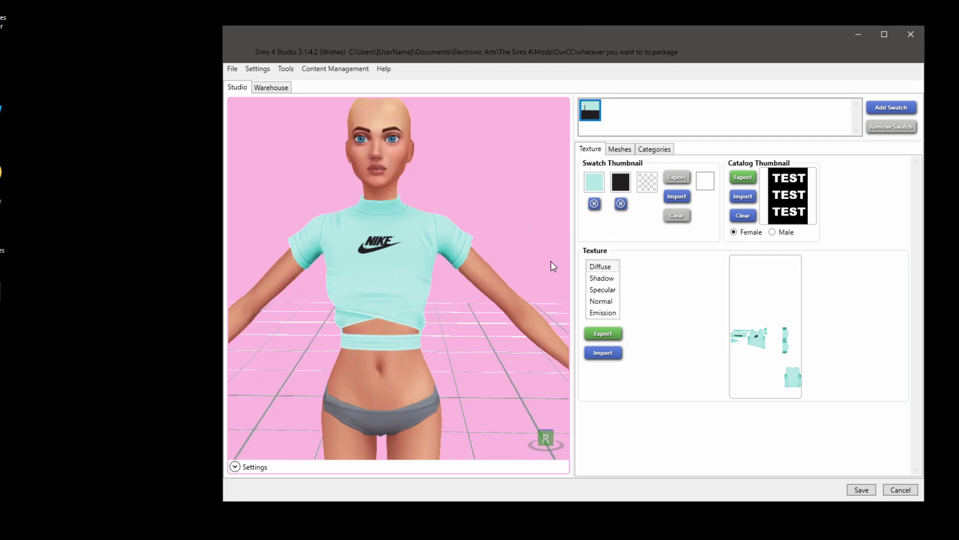
left_click(861, 489)
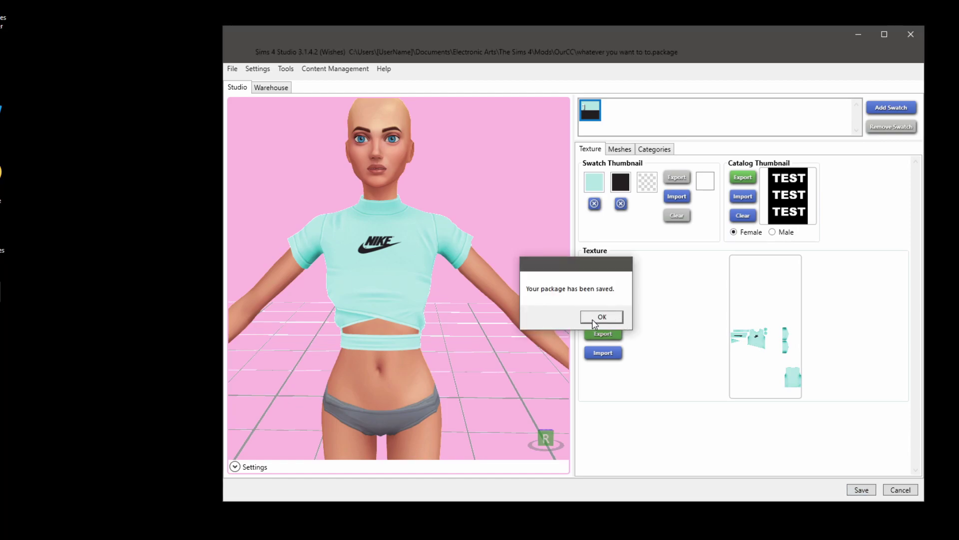
left_click(594, 320)
Add a second swatch to the top and remove it again.
left_click(888, 111)
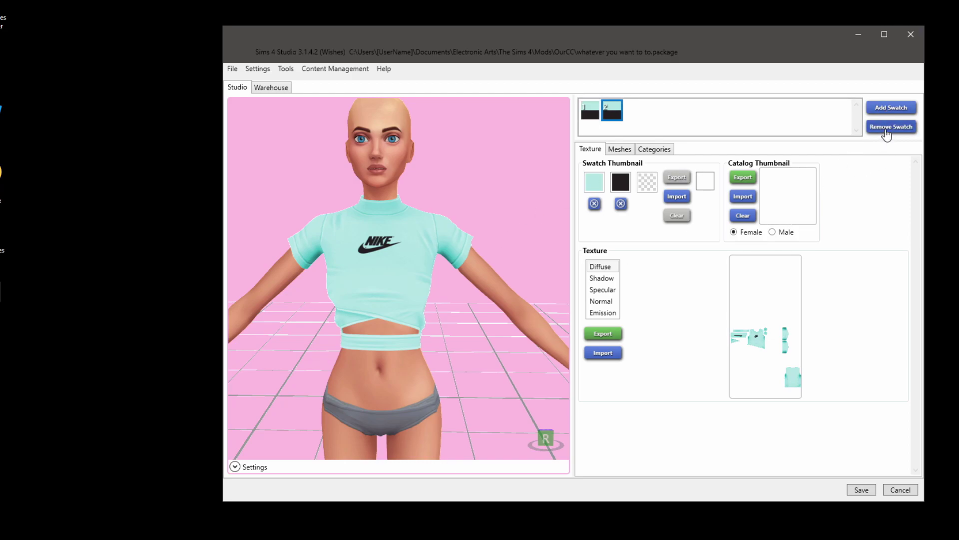
left_click(886, 131)
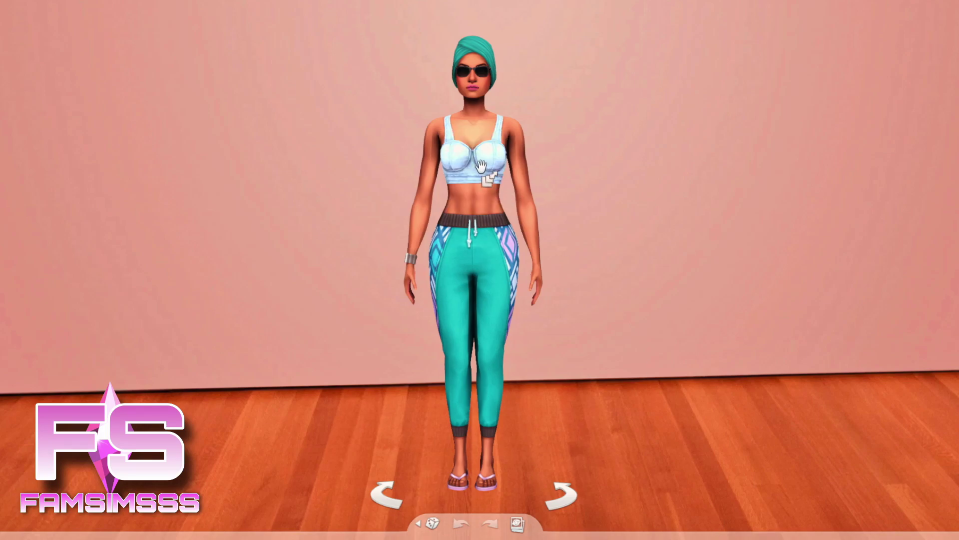
In The Sims 4 Create a Sim, dress the Sim in the custom top with the TEST thumbnail and view its fit.
mouse_move(489, 170)
left_click(592, 200)
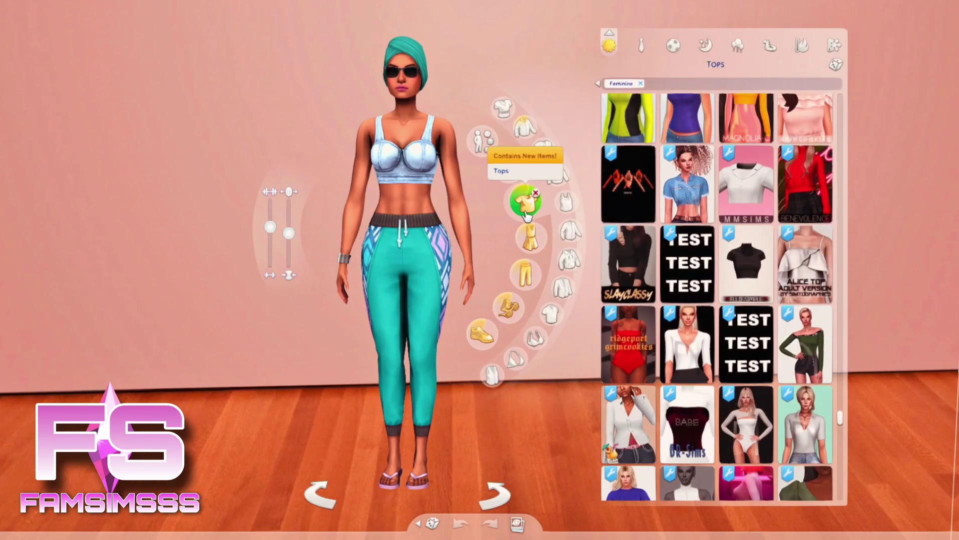
left_click(701, 272)
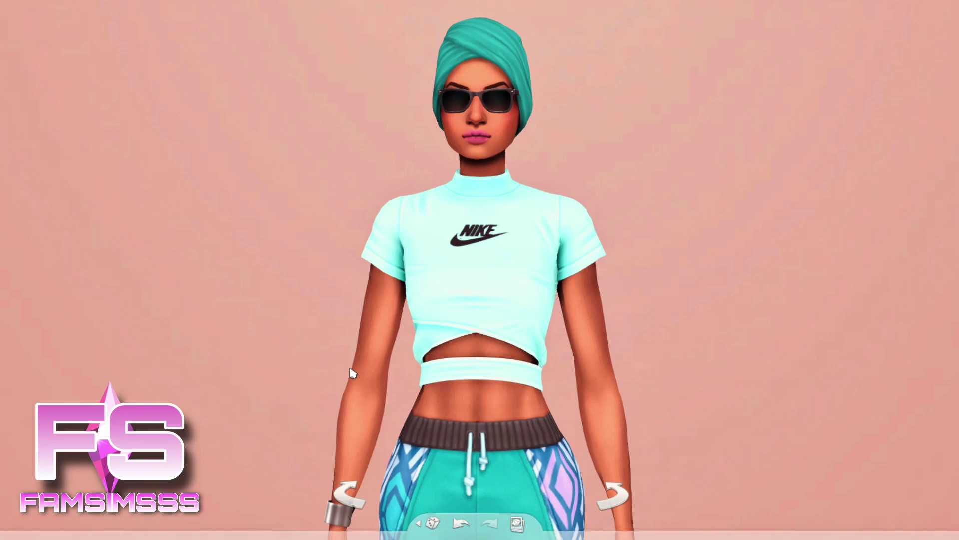
scroll(272, 284, "down", 2)
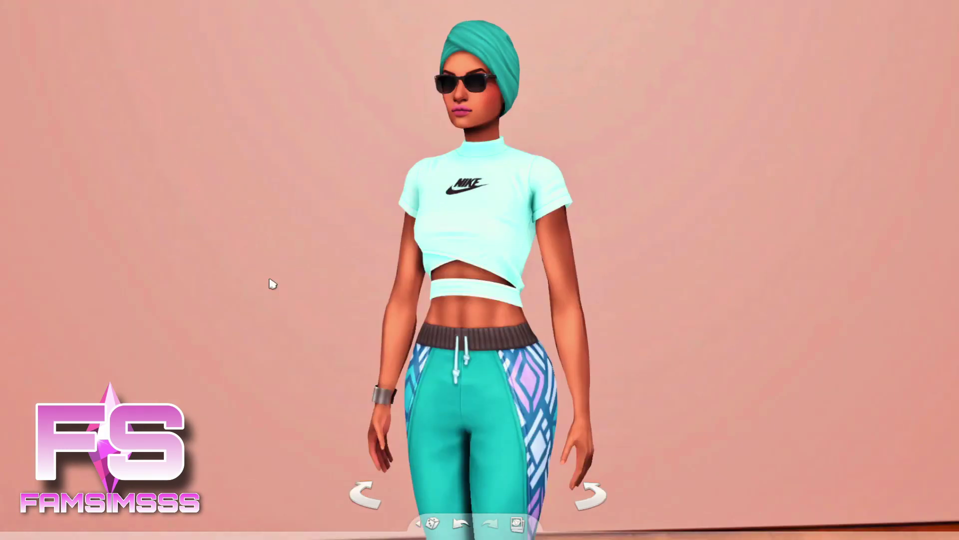